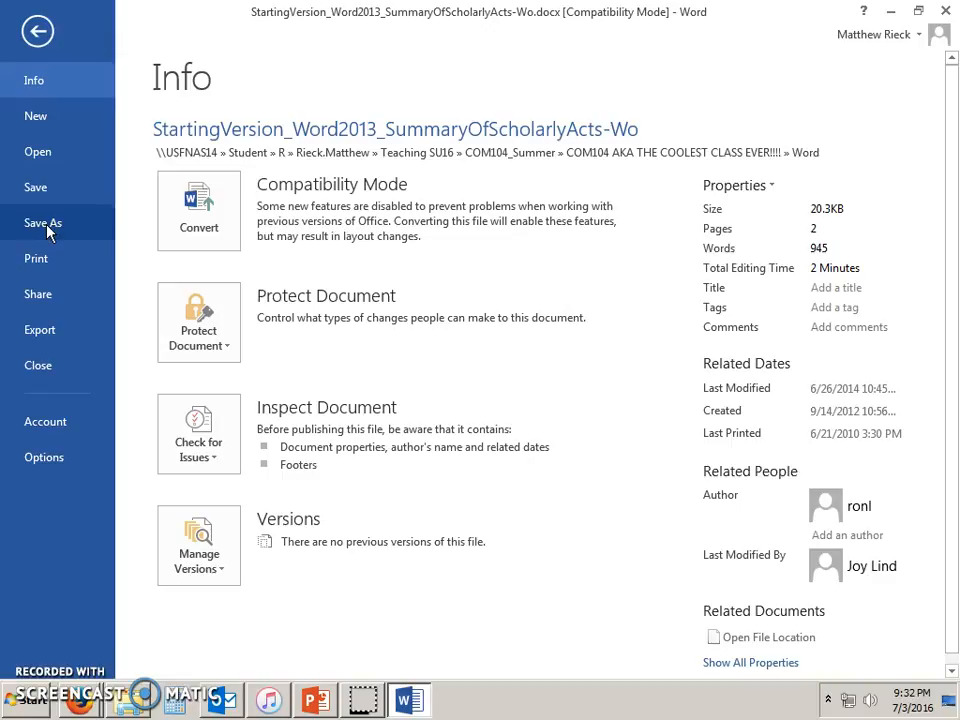
# Look through Backstage's Share, Export, Account and Options pages, then close Word Options.
pyautogui.click(38, 301)
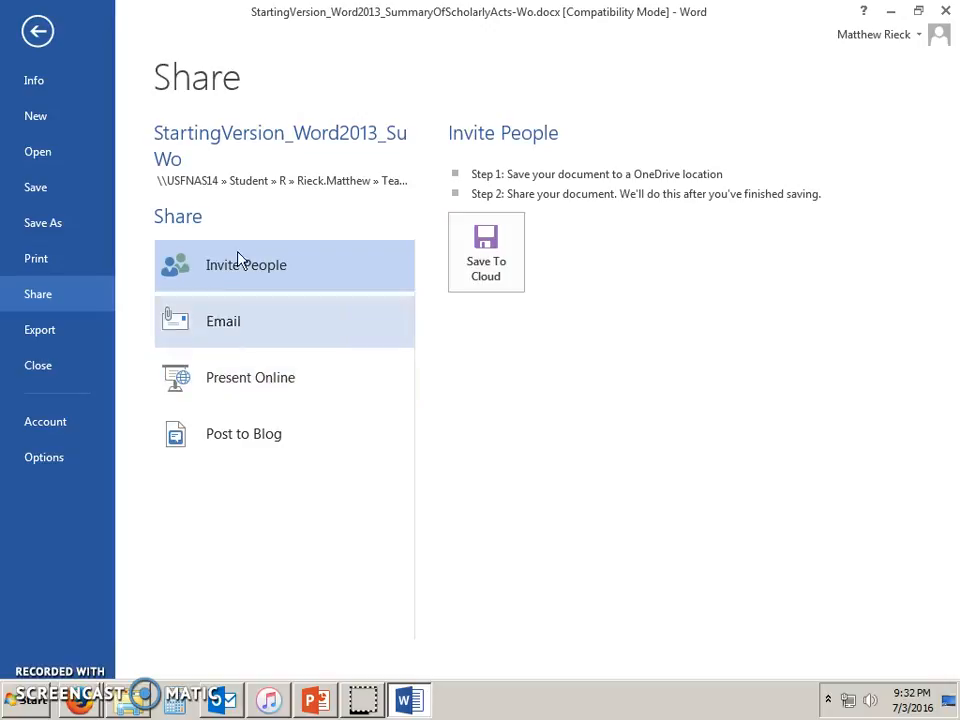
pyautogui.click(46, 336)
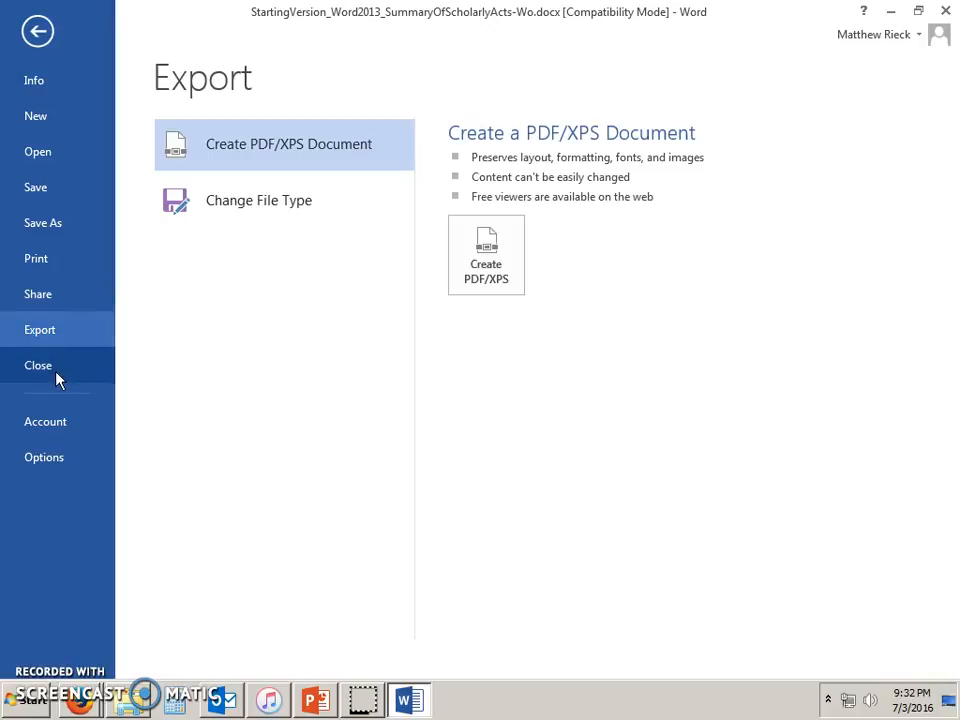
pyautogui.click(53, 424)
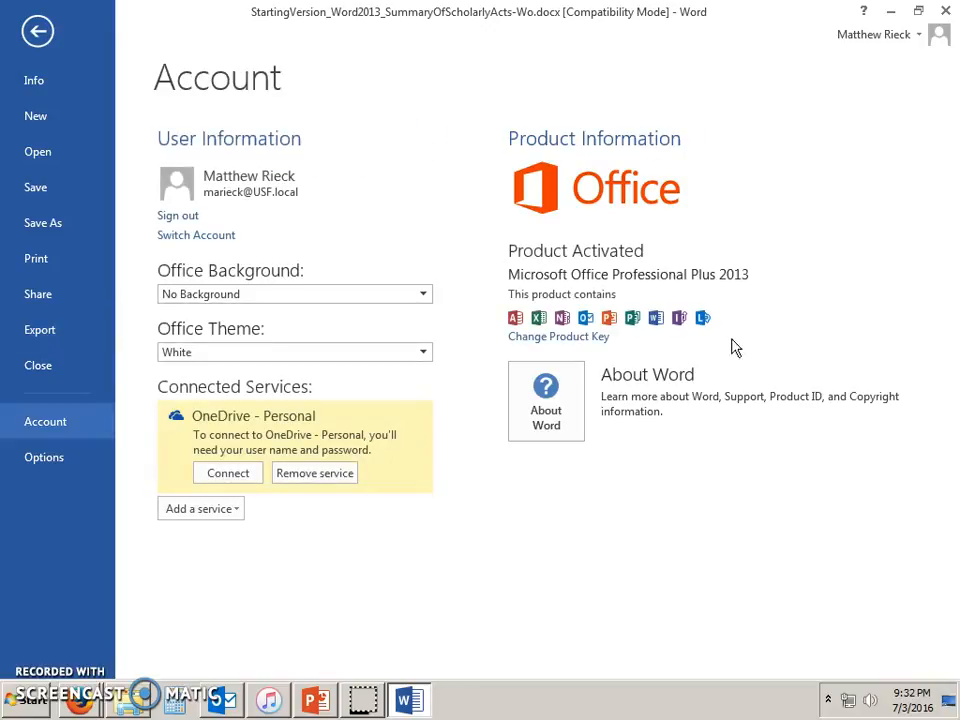
pyautogui.click(56, 458)
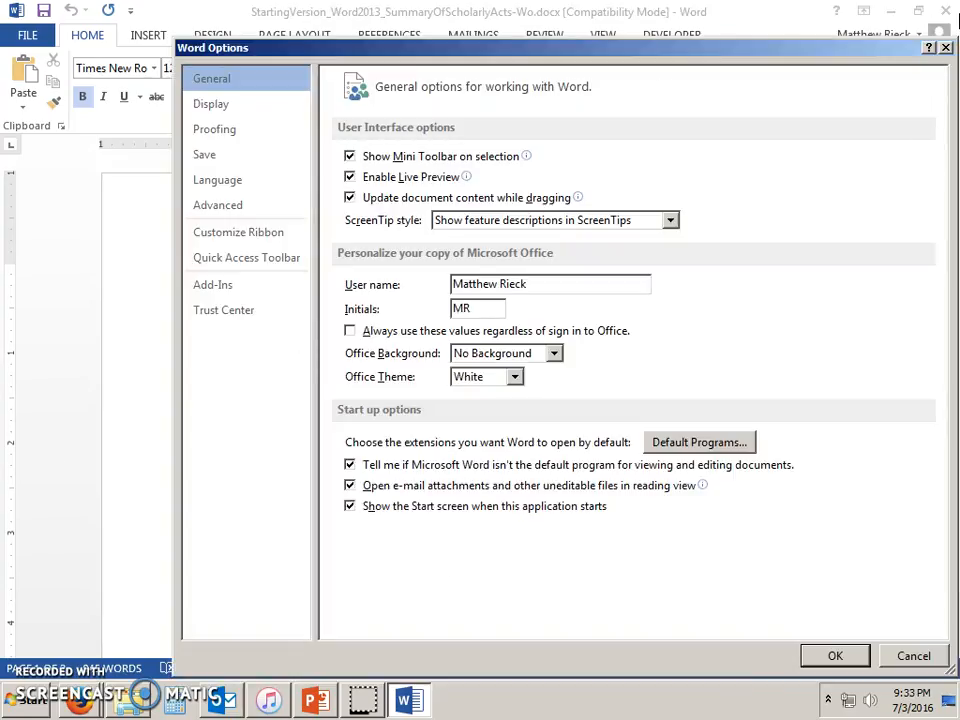
pyautogui.click(946, 49)
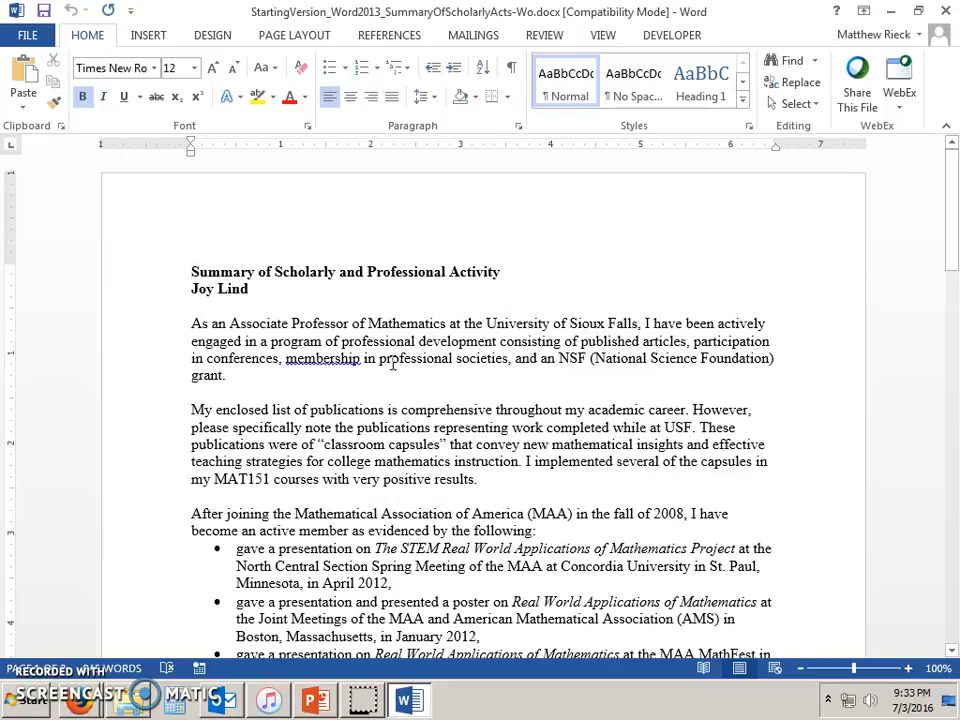
pyautogui.click(315, 700)
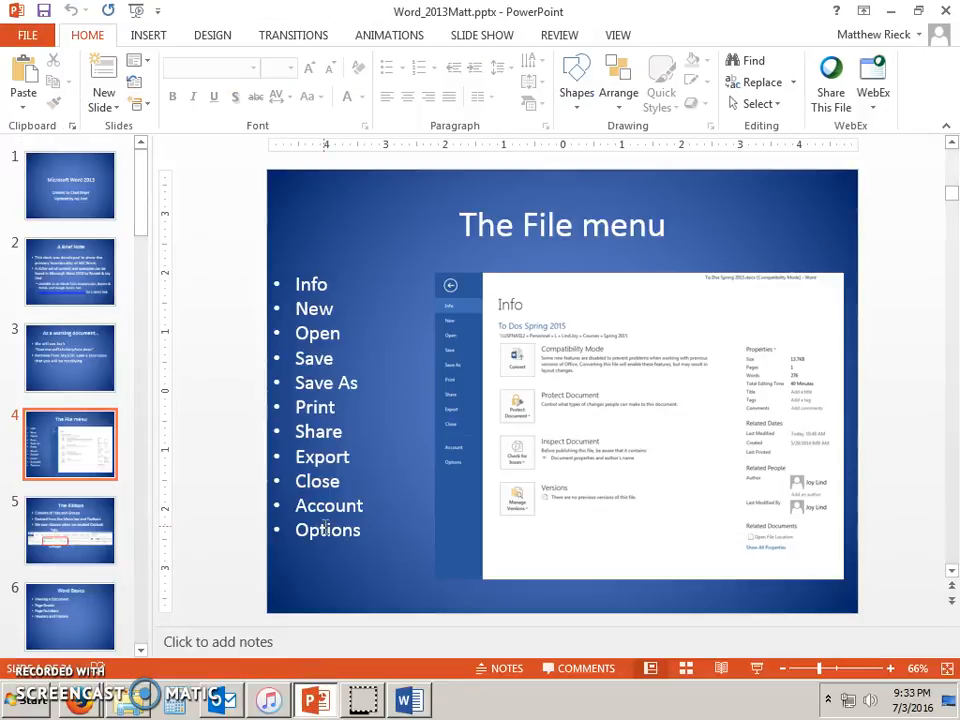
pyautogui.scroll(-1, 326, 530)
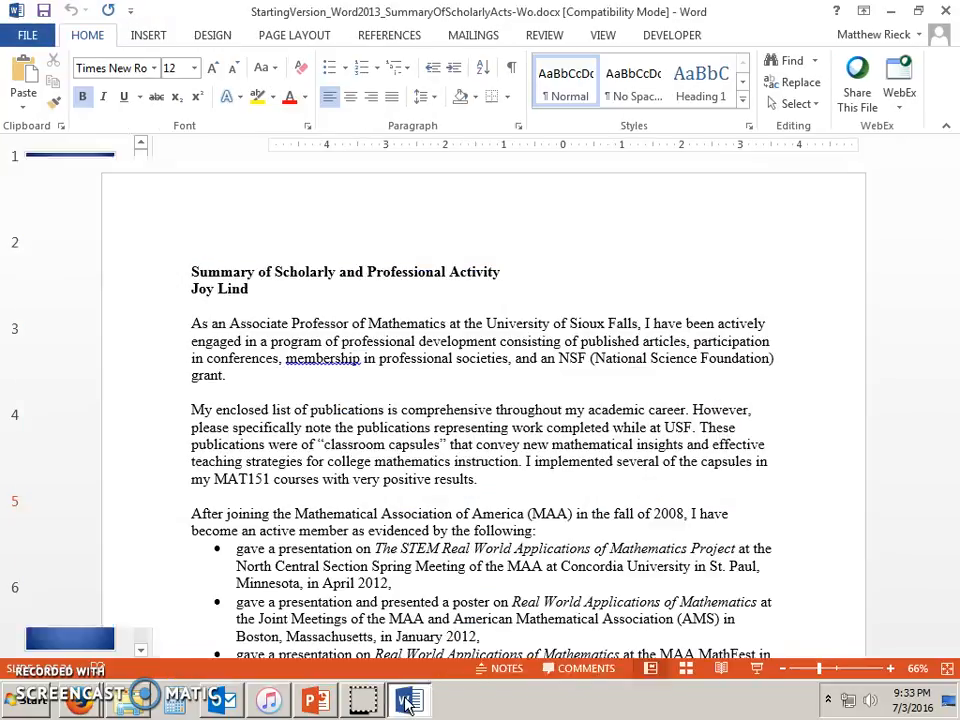
pyautogui.click(409, 700)
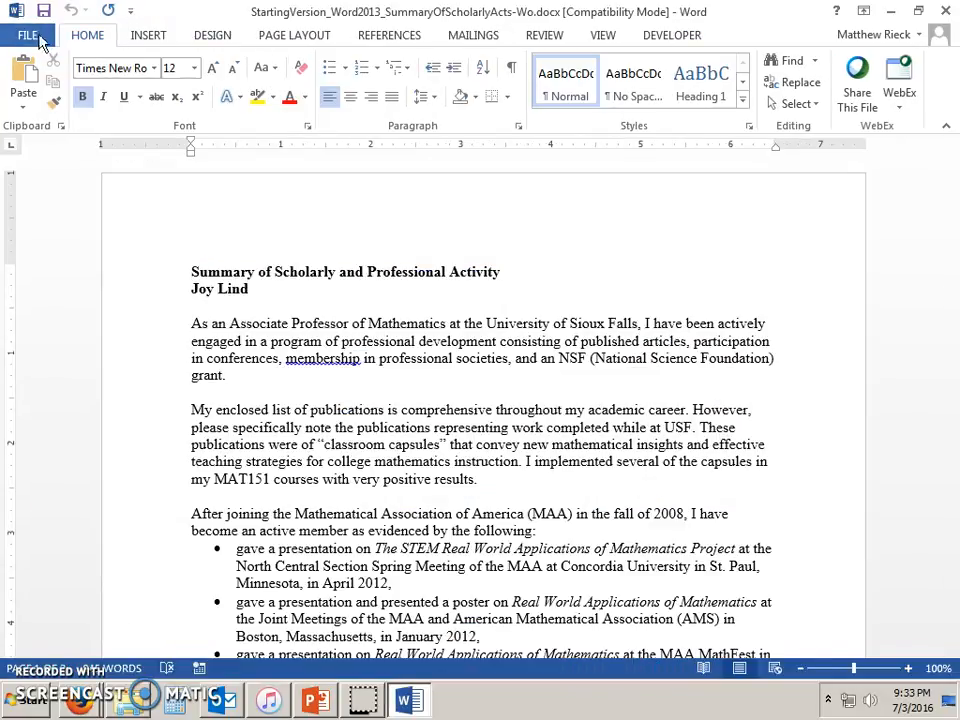
pyautogui.click(146, 38)
pyautogui.click(88, 36)
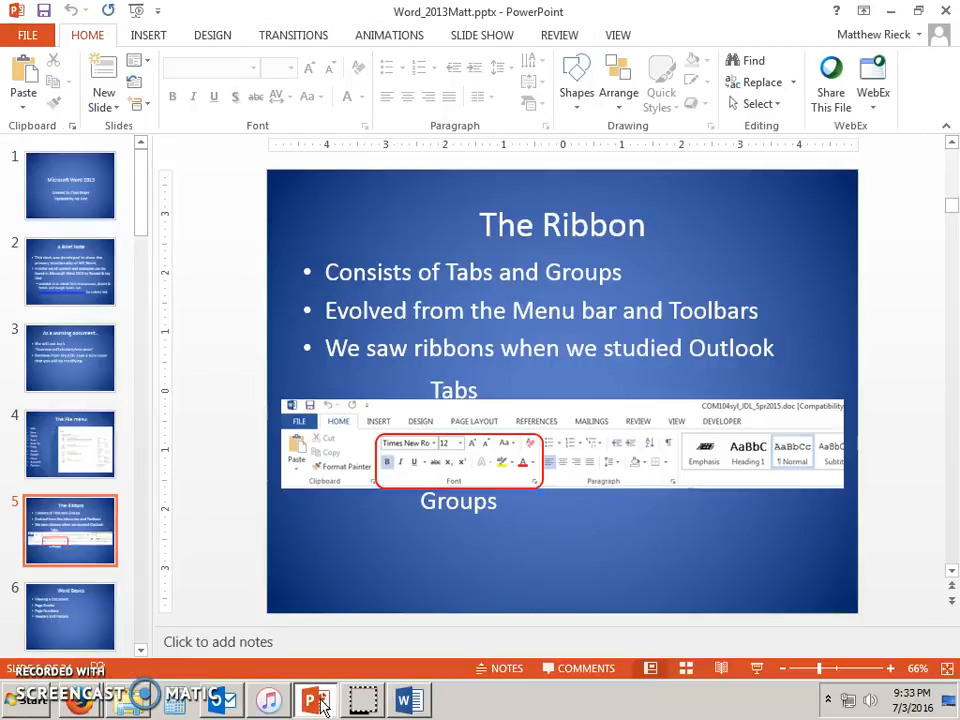
# Advance the PowerPoint lesson two slides to 'Viewing a Document', then go back to Word.
pyautogui.click(318, 702)
pyautogui.press('pagedown')
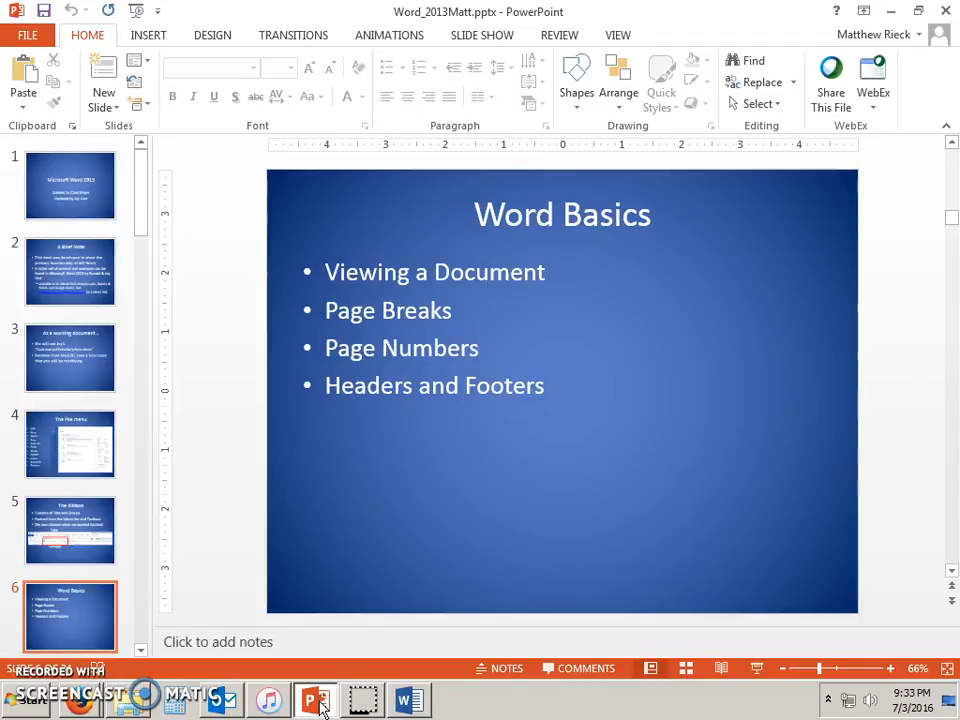
pyautogui.press('pagedown')
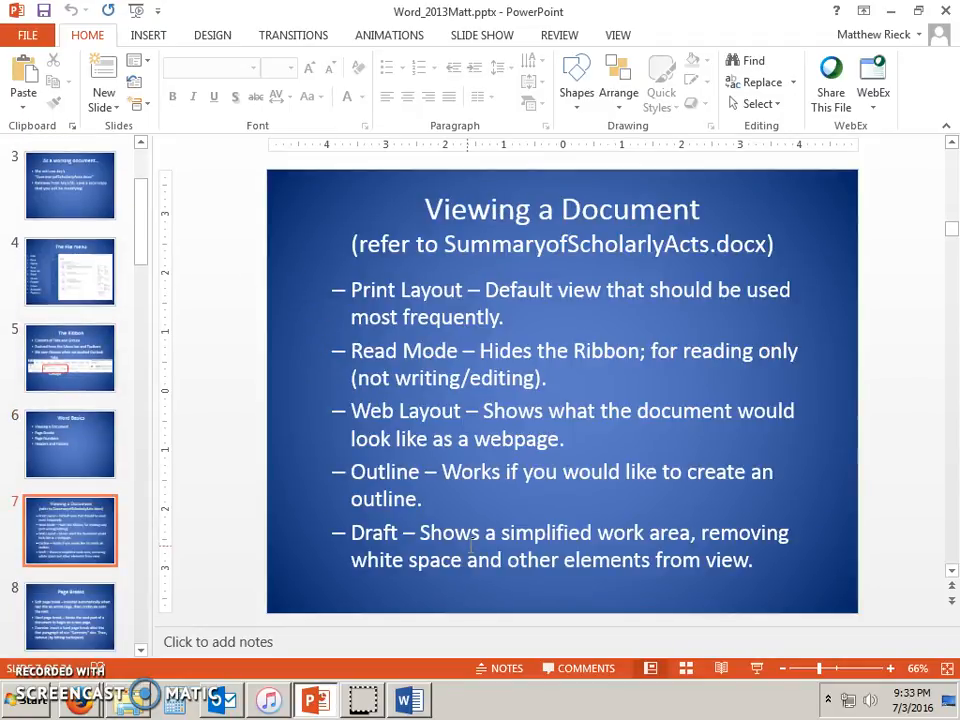
pyautogui.click(414, 704)
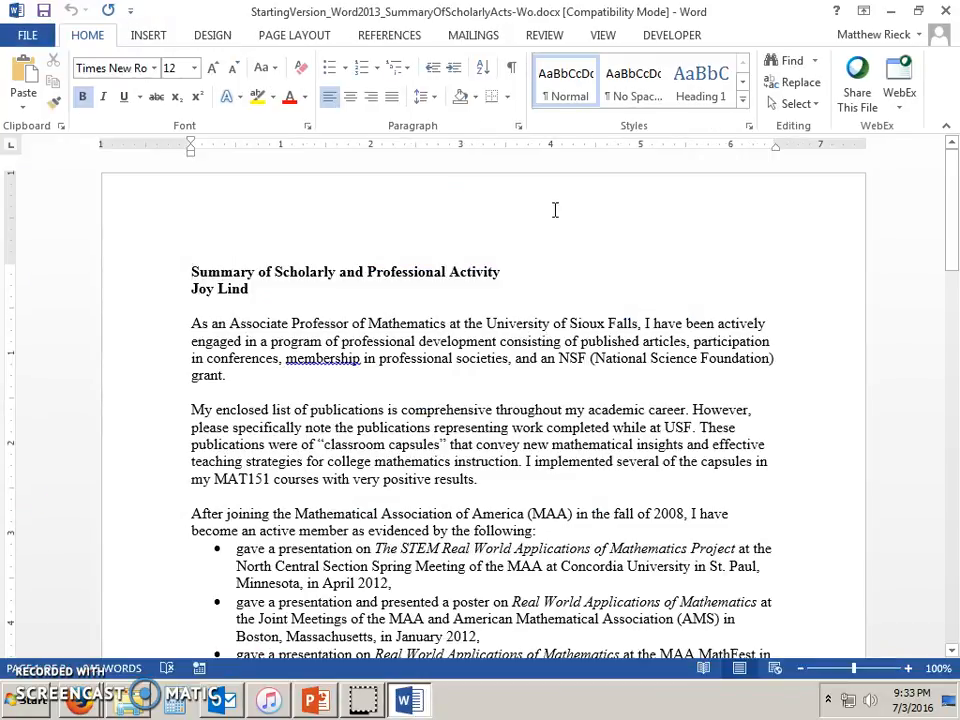
# Read through the summary in Read Mode, then exit back to Print Layout.
pyautogui.click(606, 38)
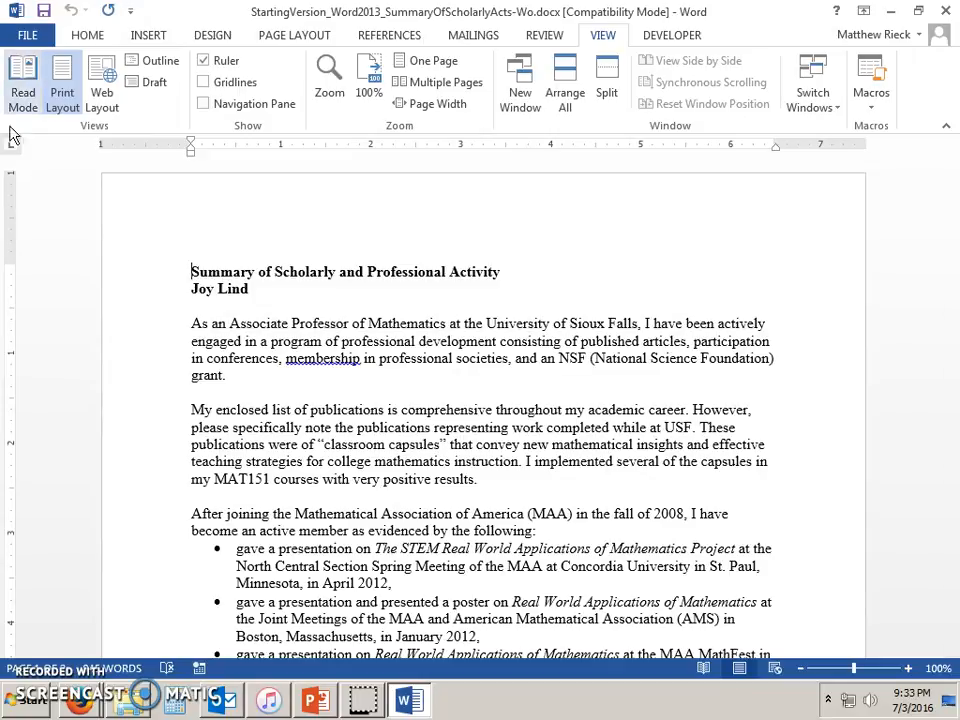
pyautogui.click(22, 68)
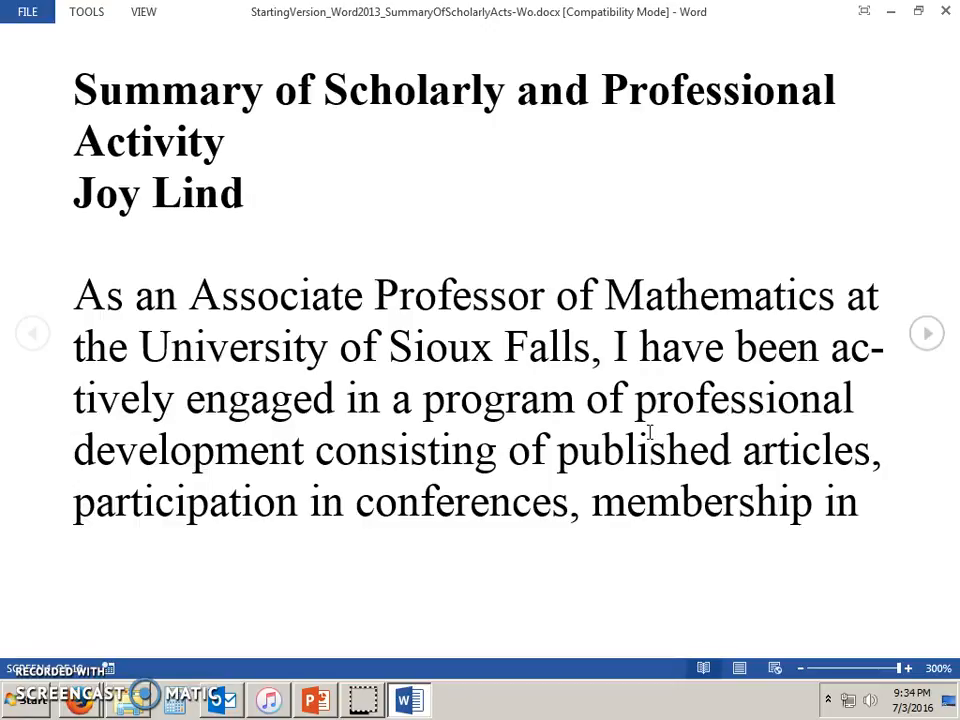
pyautogui.scroll(-1, 649, 432)
pyautogui.scroll(-2, 649, 432)
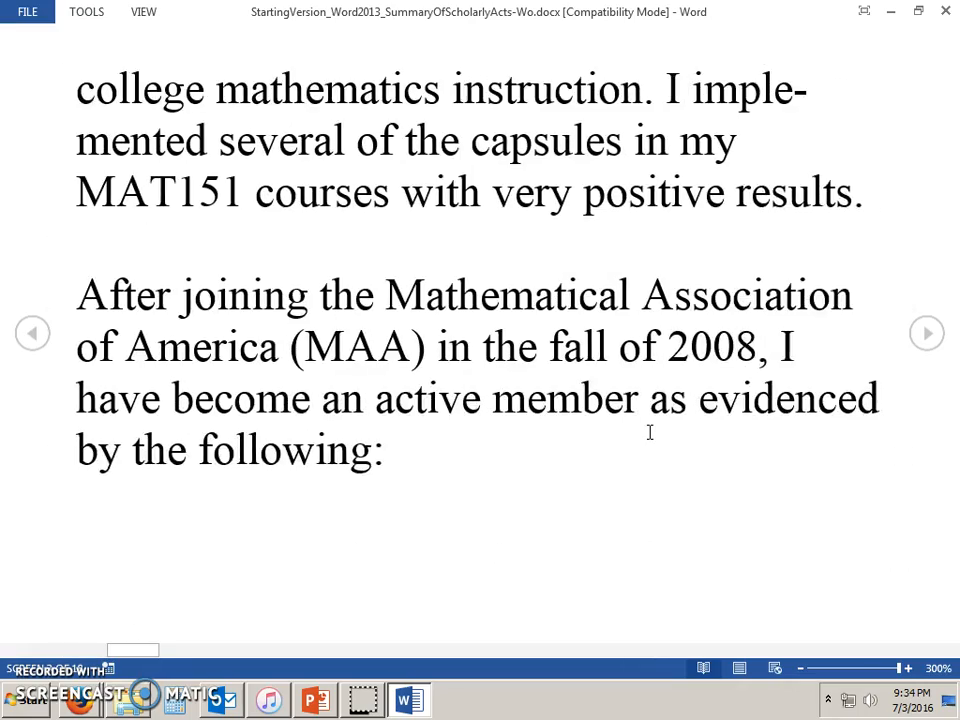
pyautogui.scroll(1, 649, 432)
pyautogui.scroll(2, 649, 432)
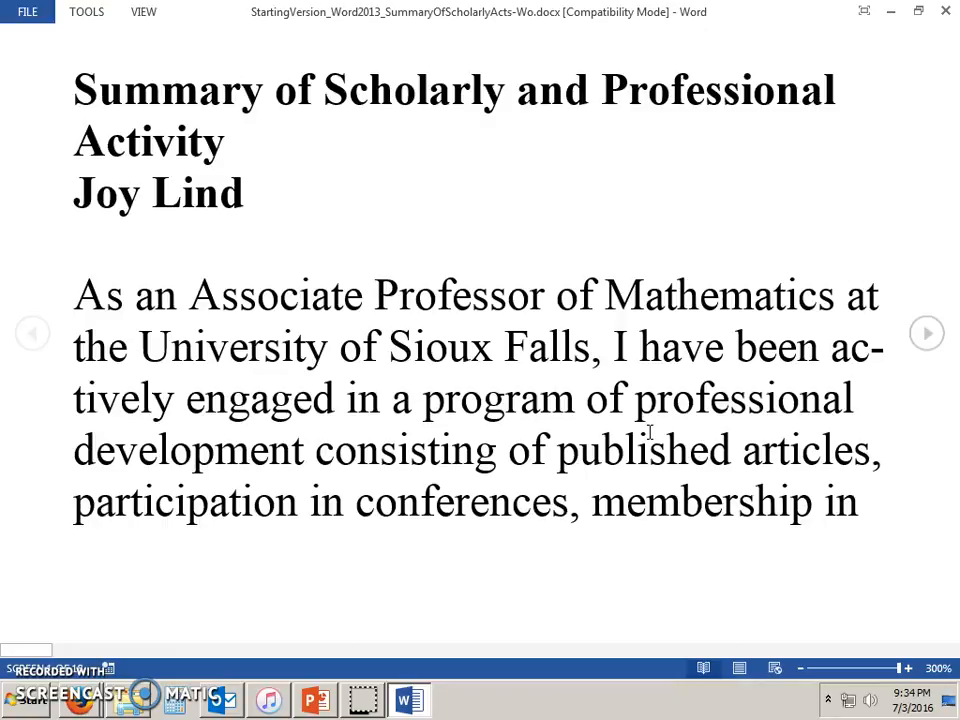
pyautogui.press('Escape')
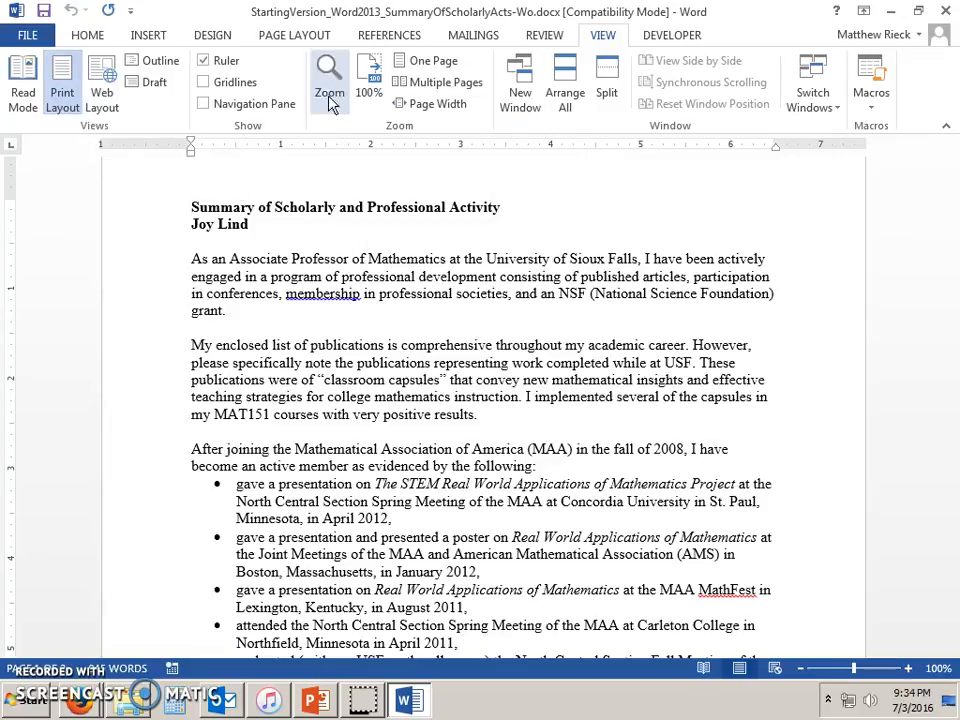
pyautogui.click(101, 100)
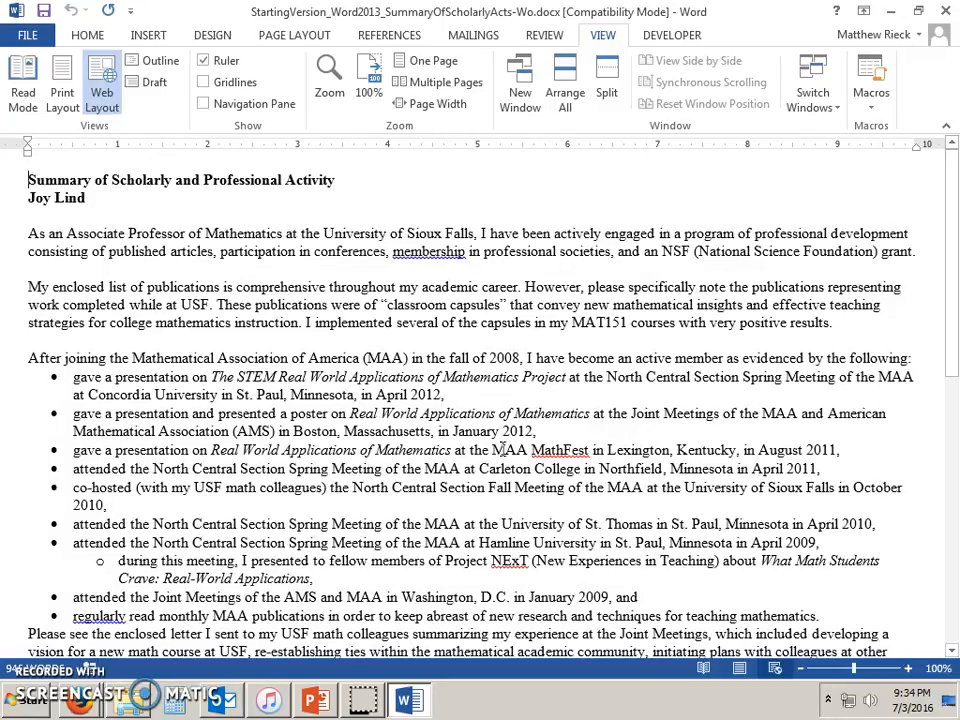
pyautogui.click(158, 66)
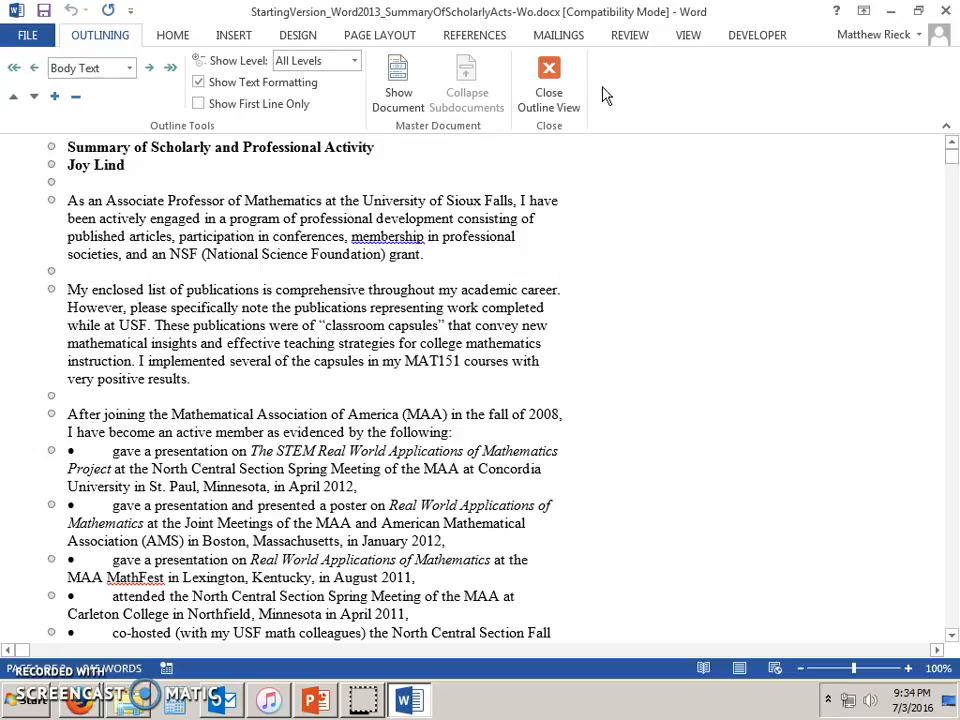
pyautogui.click(553, 88)
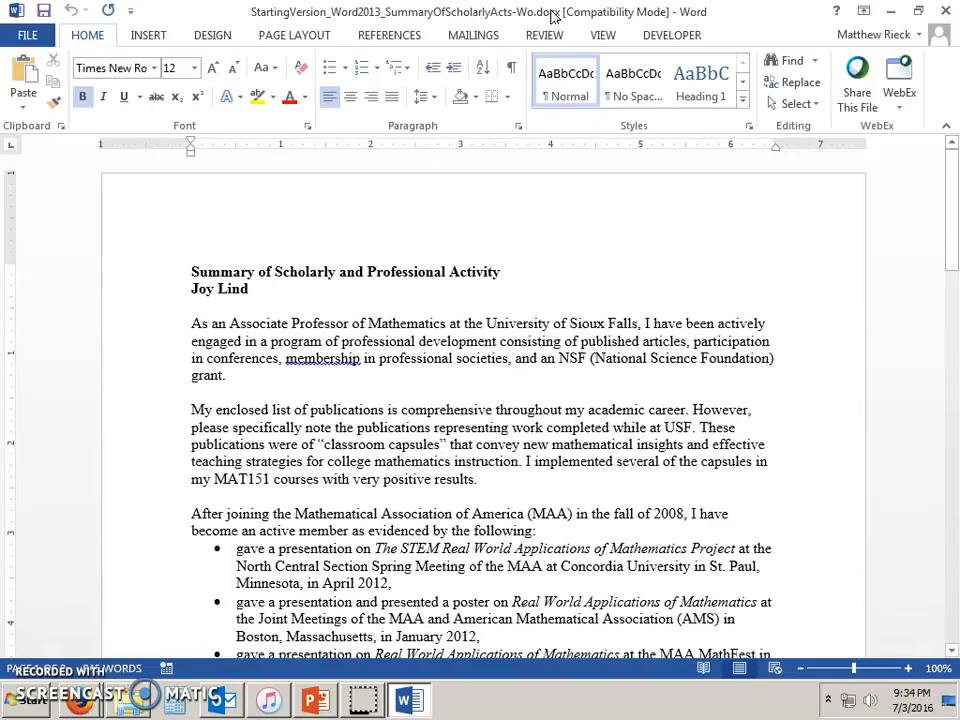
pyautogui.click(603, 35)
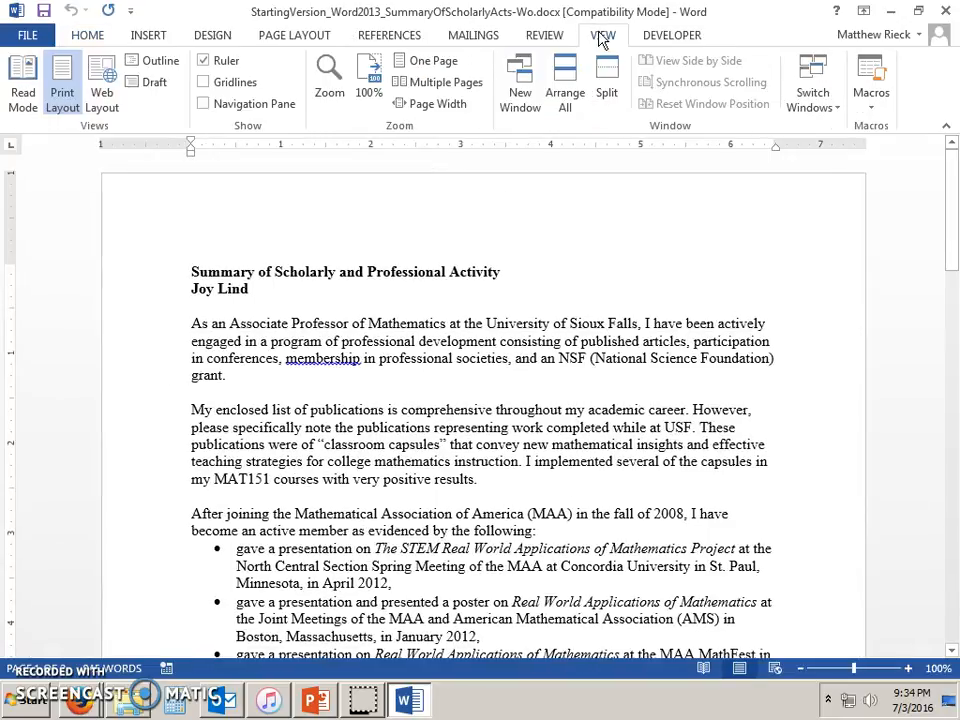
pyautogui.click(130, 85)
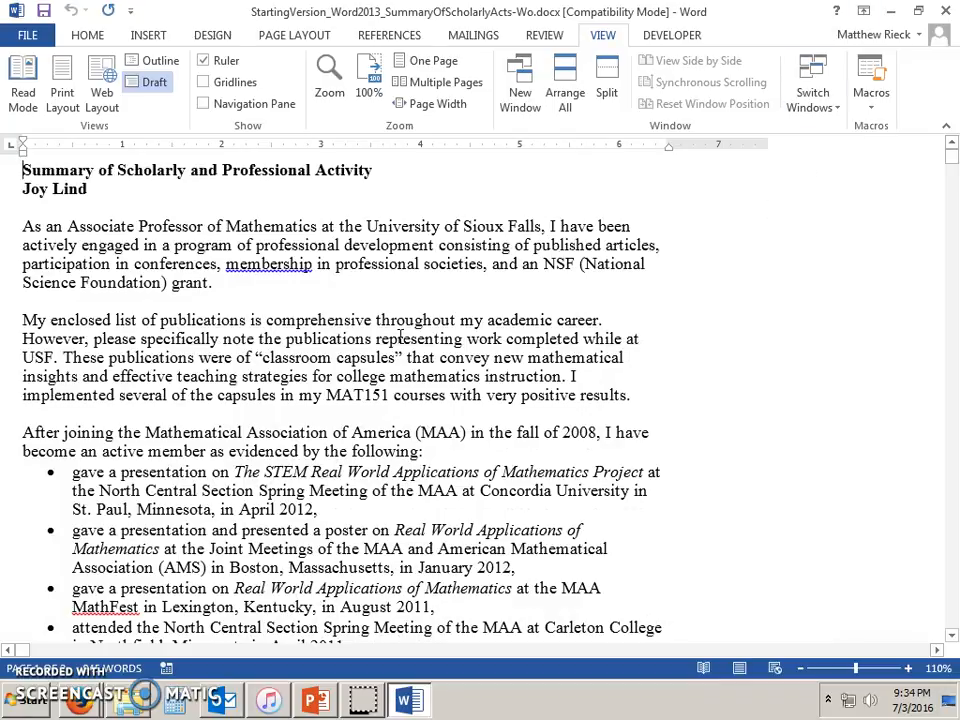
pyautogui.scroll(-18, 430, 510)
pyautogui.scroll(5, 432, 502)
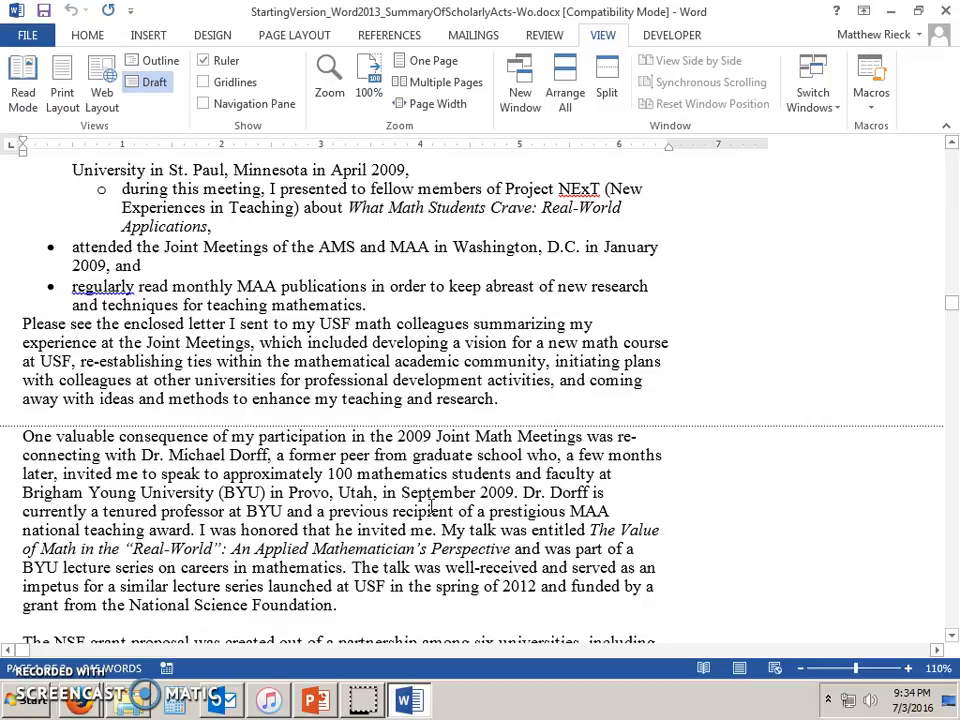
pyautogui.scroll(12, 883, 435)
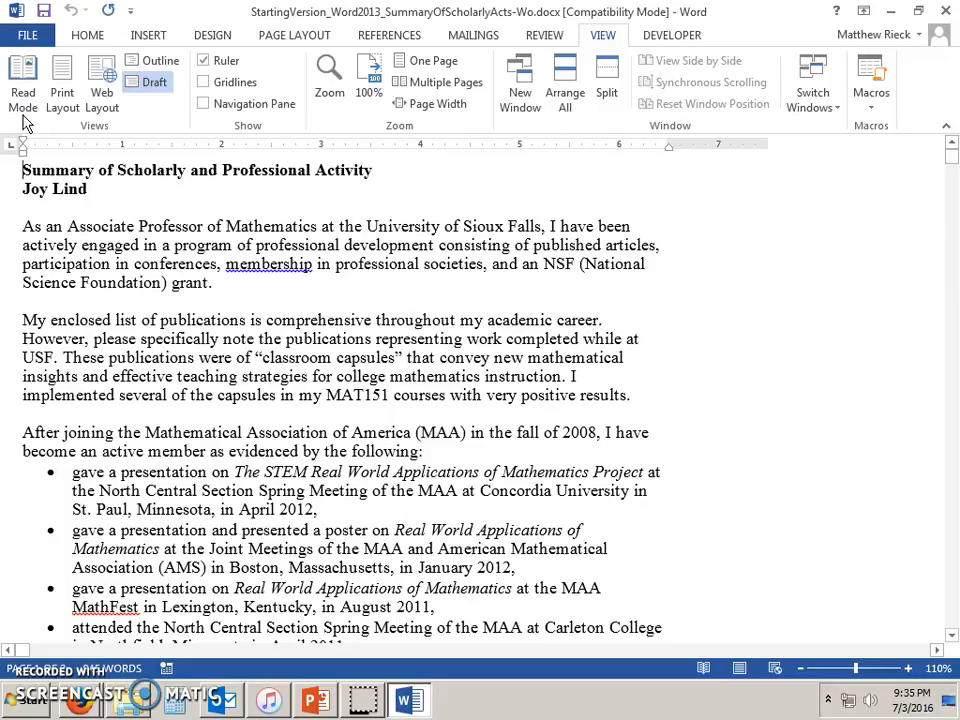
pyautogui.click(63, 95)
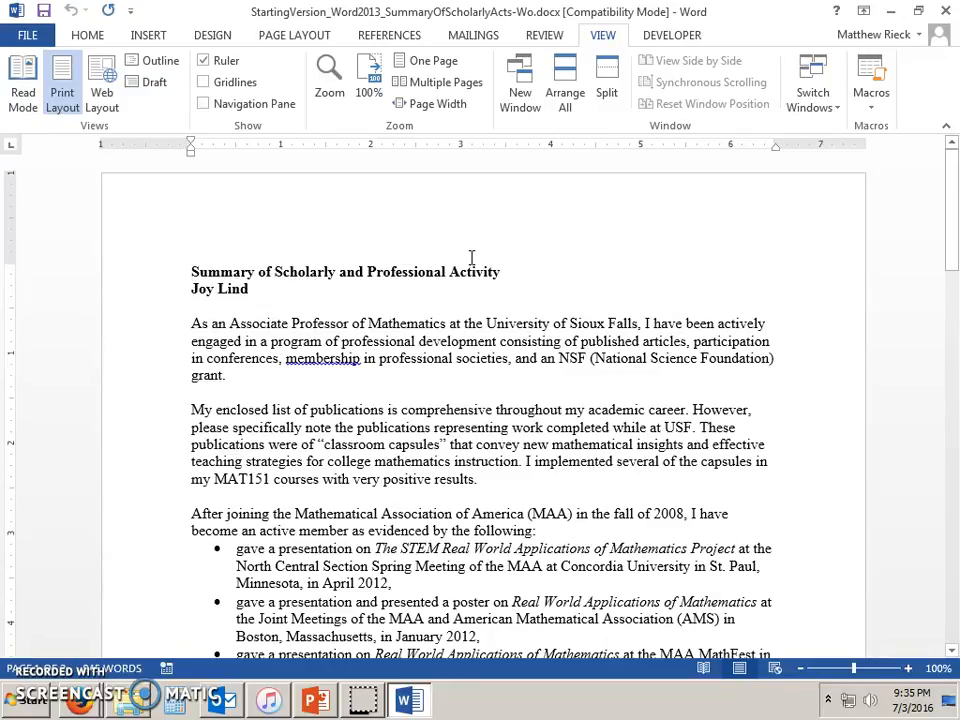
# Advance the PowerPoint lesson to slide 8, 'Page Breaks', then return to the Word summary.
pyautogui.click(316, 700)
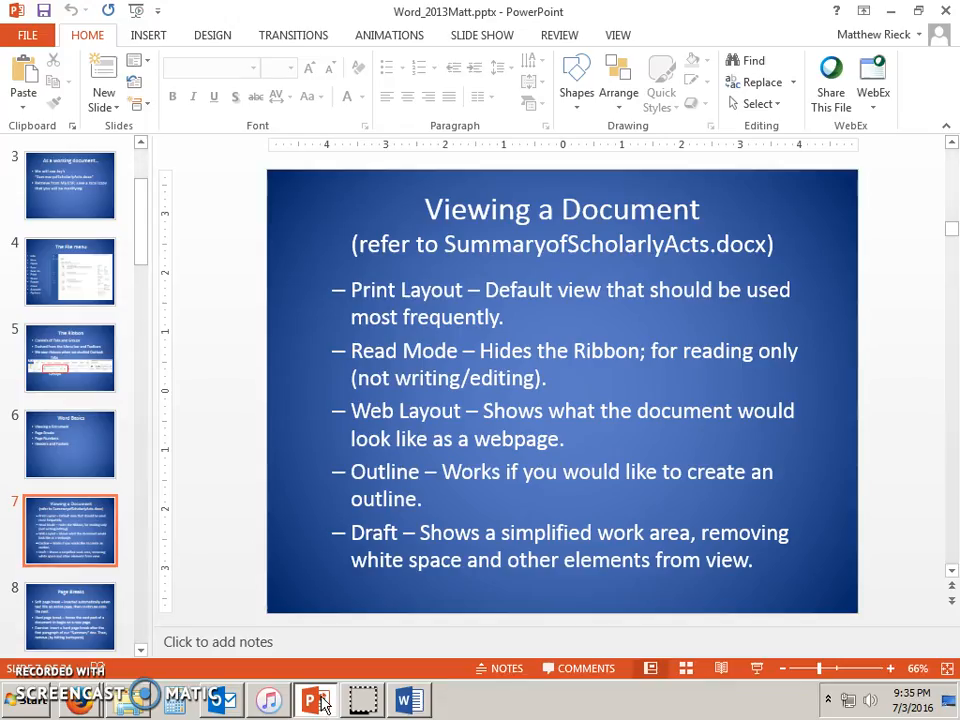
pyautogui.press('pagedown')
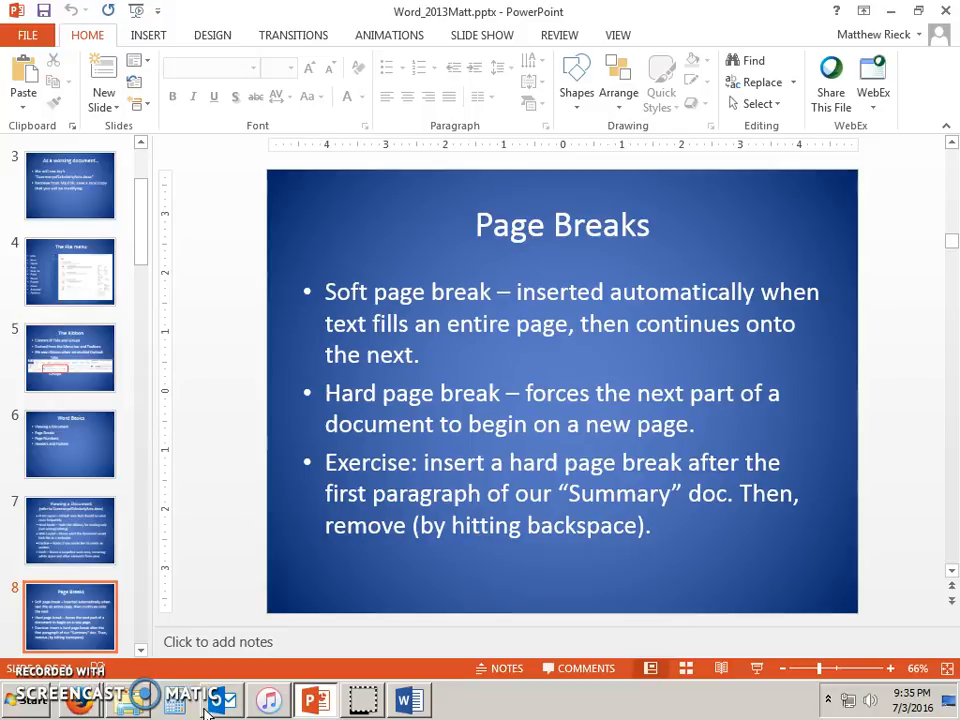
pyautogui.click(412, 700)
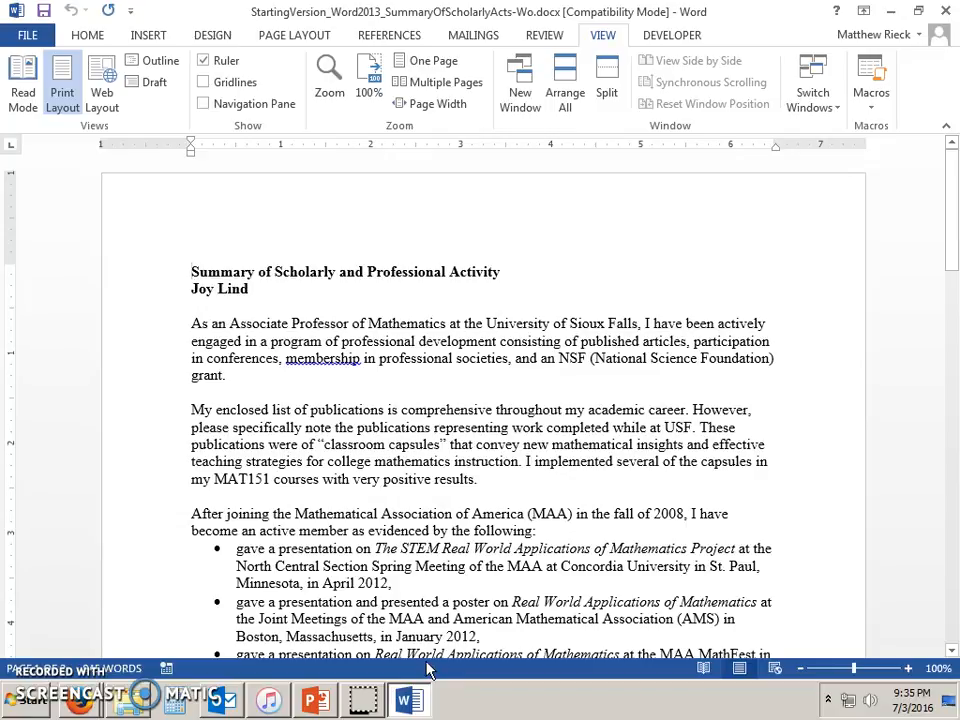
# Insert a hard page break after the first paragraph ending 'grant.'.
pyautogui.click(253, 373)
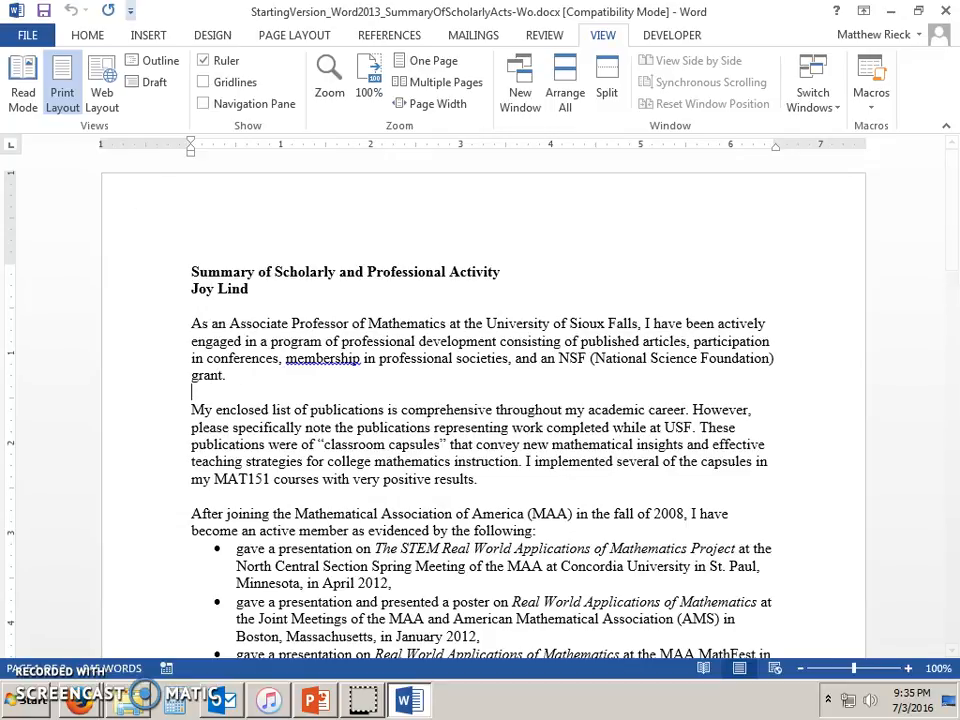
pyautogui.click(152, 38)
pyautogui.click(24, 117)
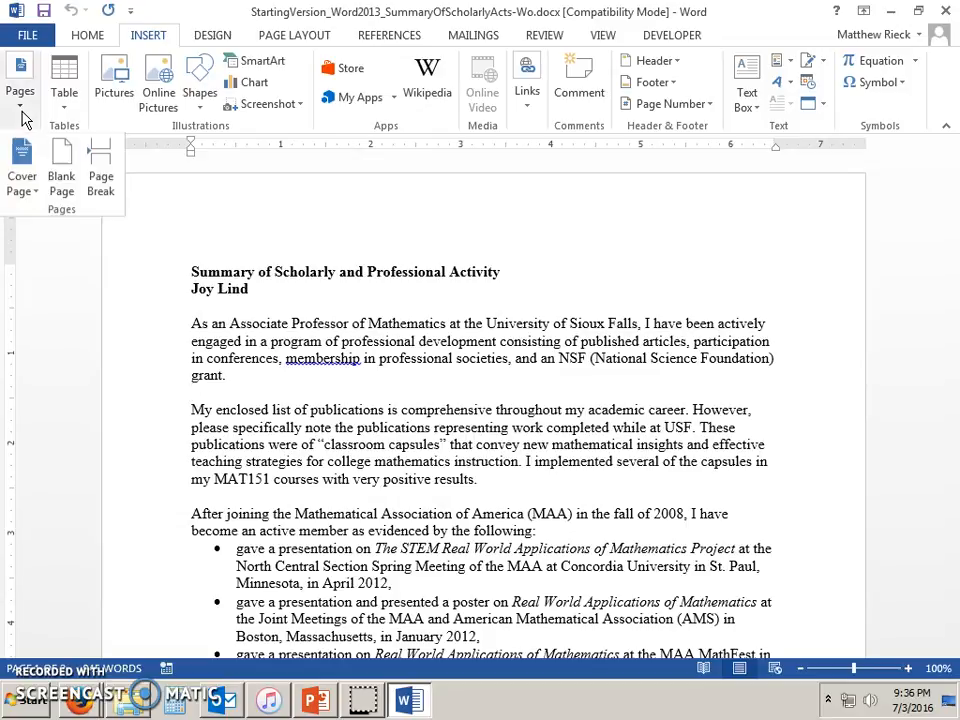
pyautogui.click(113, 196)
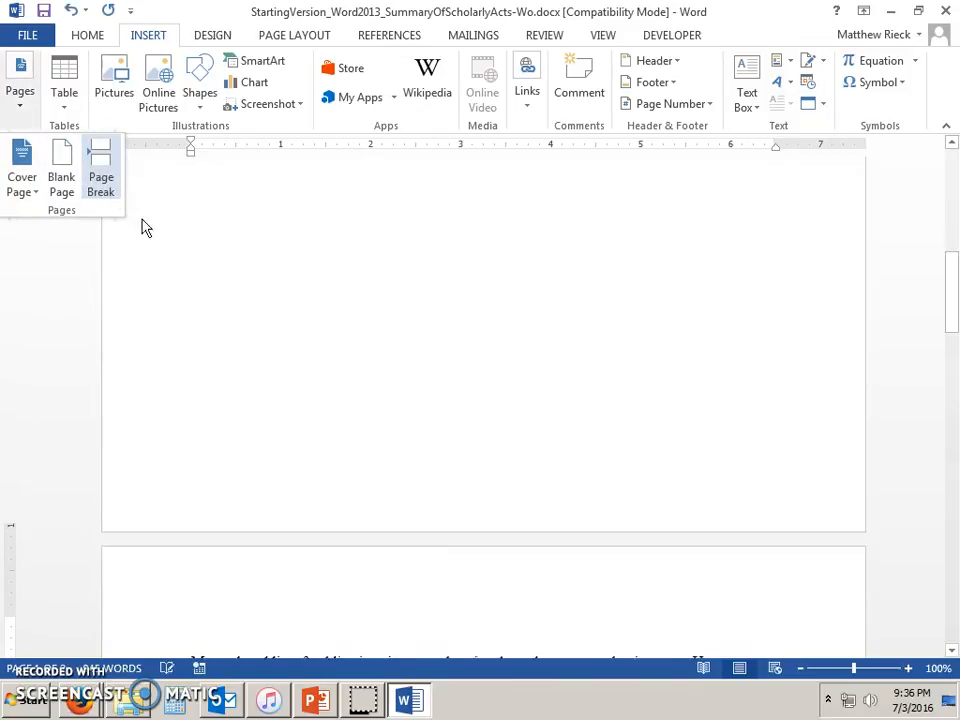
pyautogui.click(197, 633)
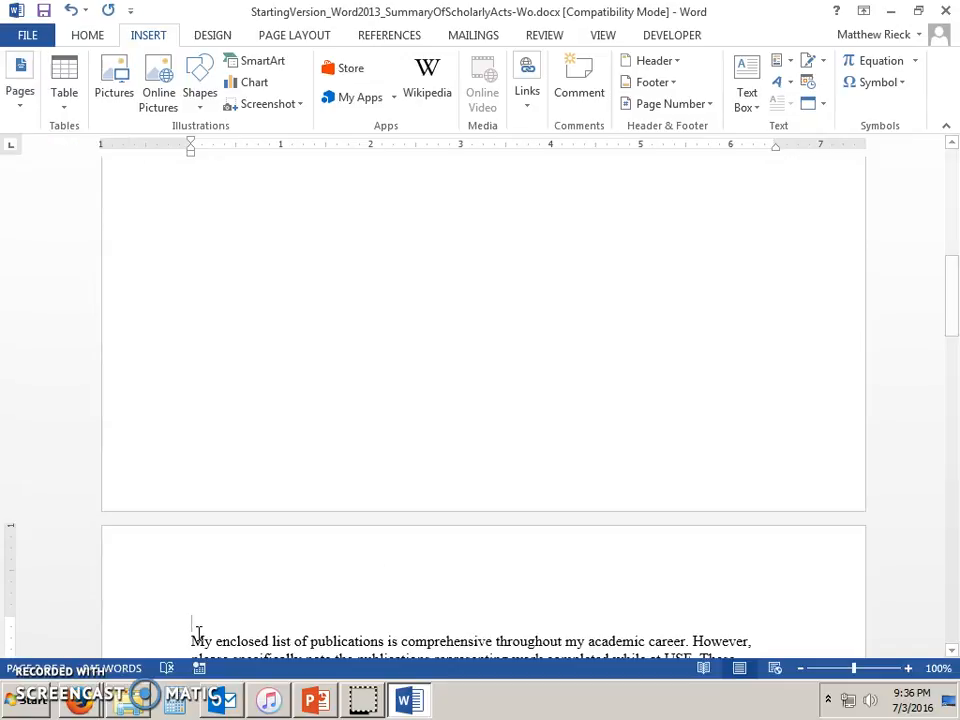
# Delete the page break, restore the blank line after 'grant.', and return to the Page Breaks slide.
pyautogui.scroll(-3, 197, 633)
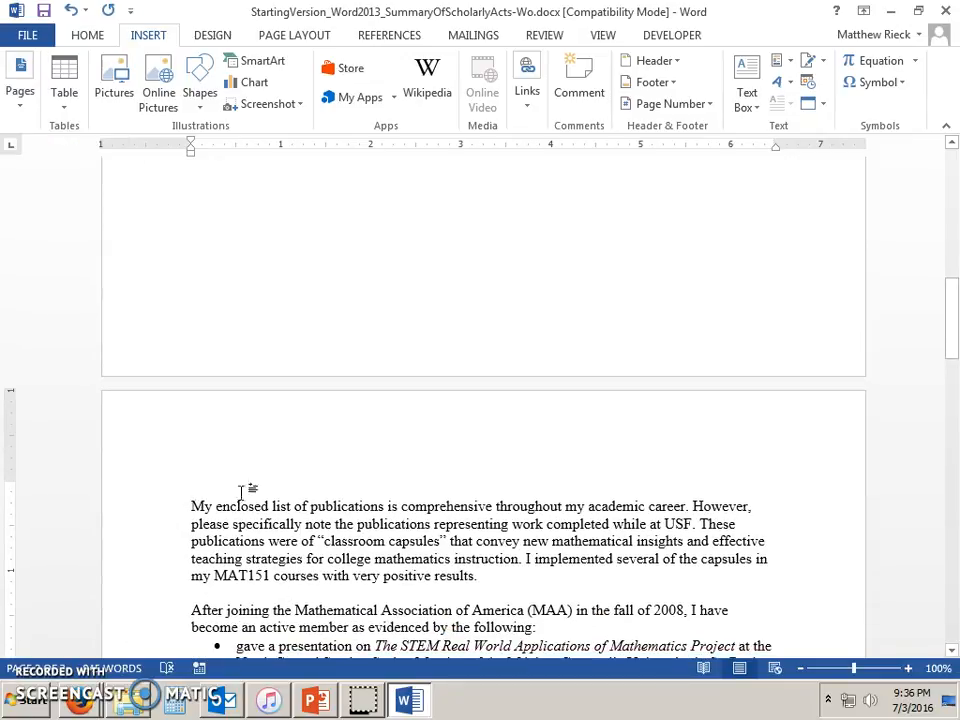
pyautogui.scroll(10, 392, 506)
pyautogui.scroll(-9, 392, 506)
pyautogui.click(377, 507)
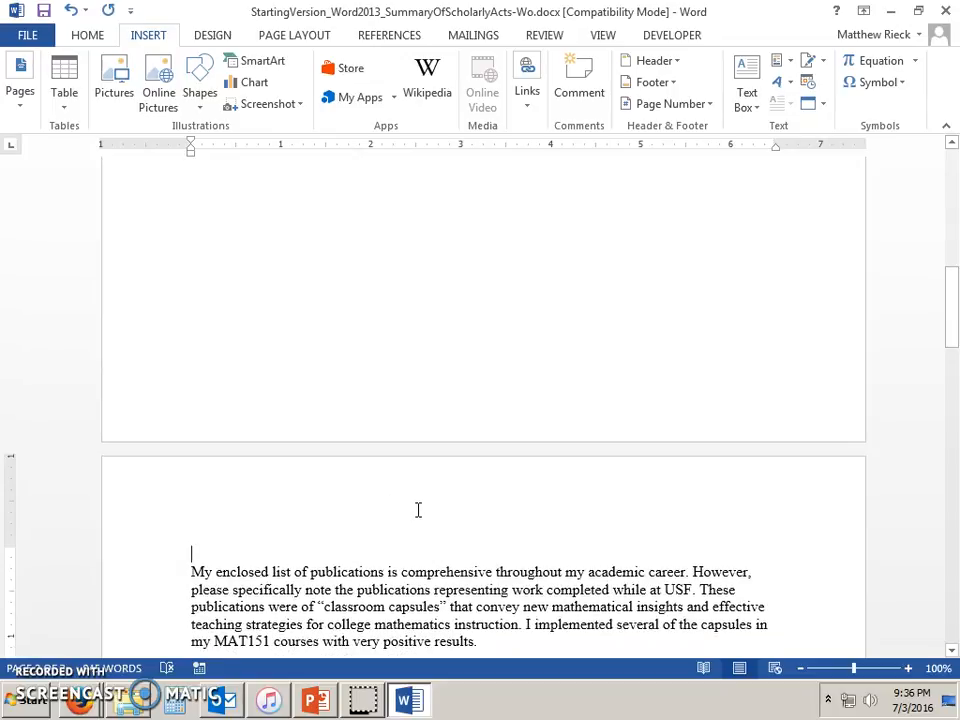
pyautogui.hotkey('ctrl', 'End')
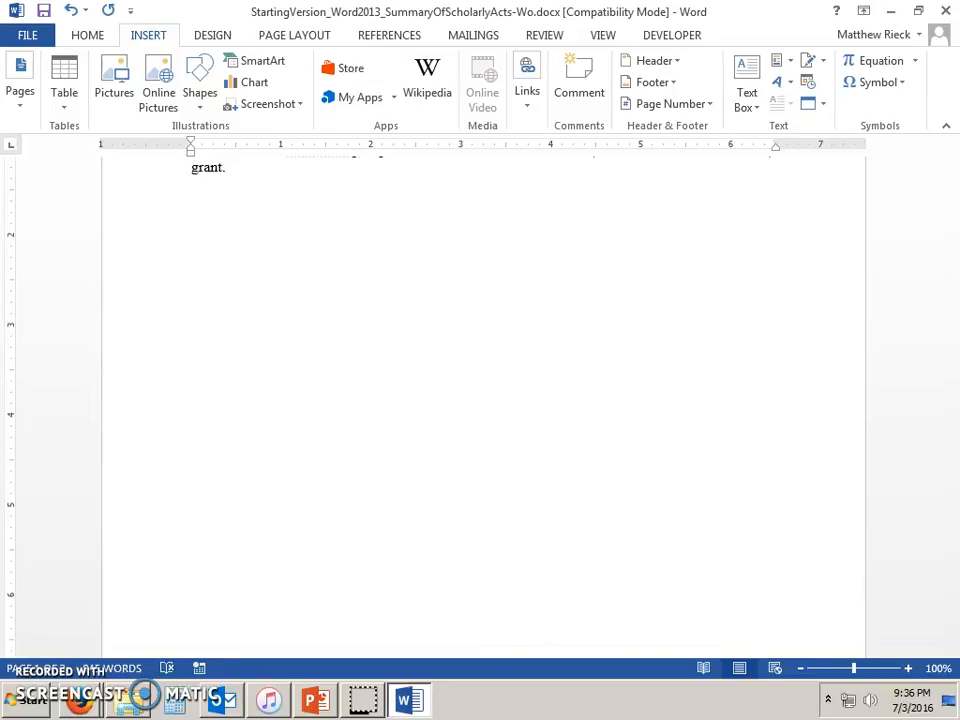
pyautogui.press('Right')
pyautogui.press('BackSpace')
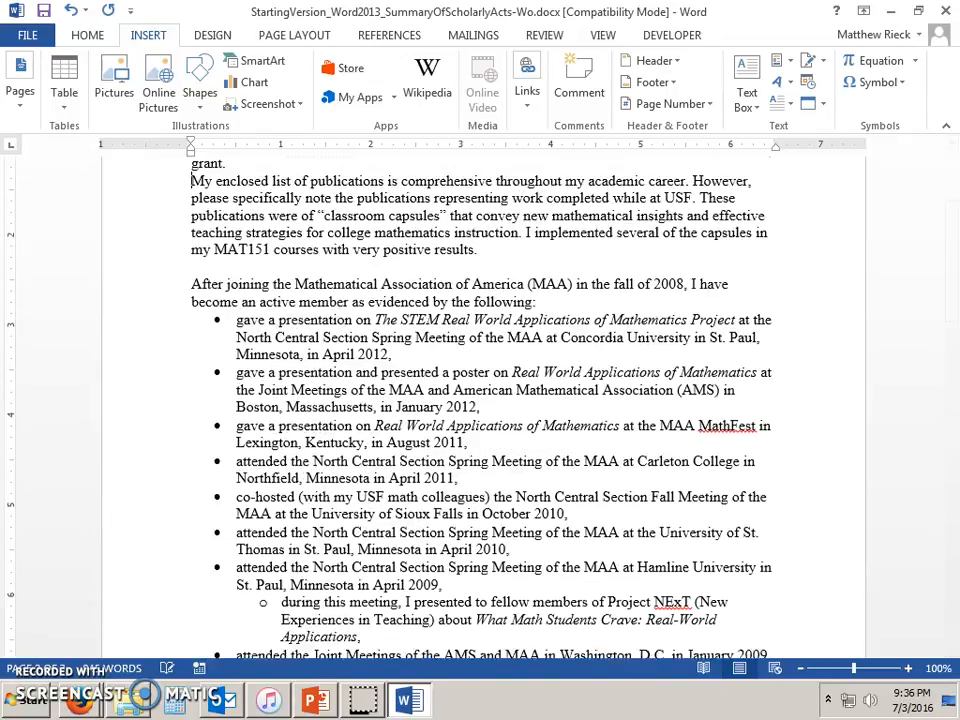
pyautogui.scroll(4, 435, 395)
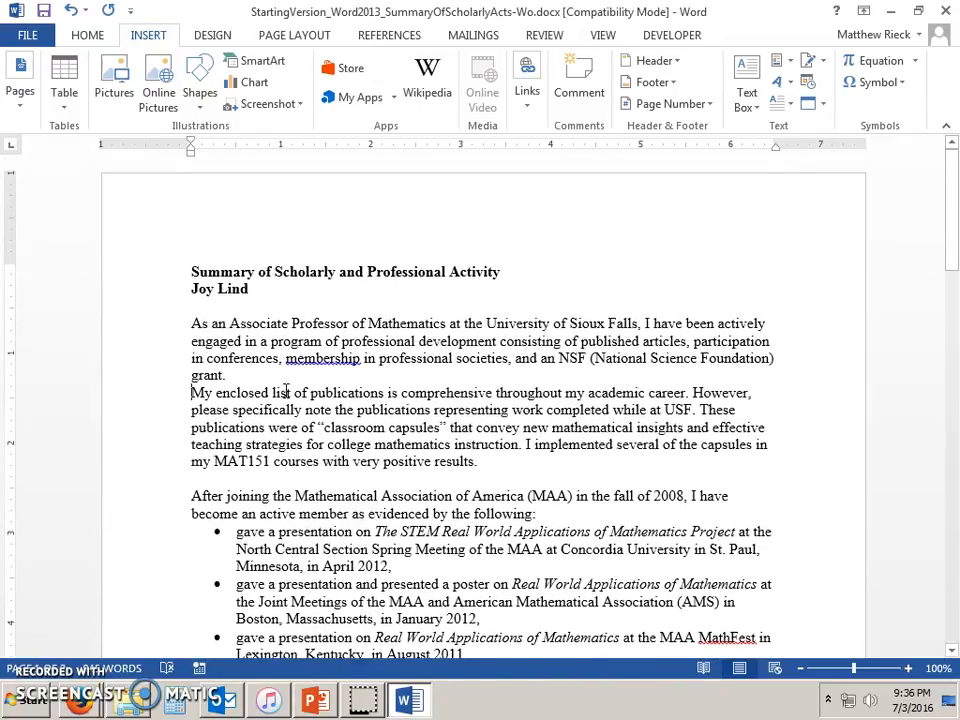
pyautogui.click(242, 383)
pyautogui.press('Return')
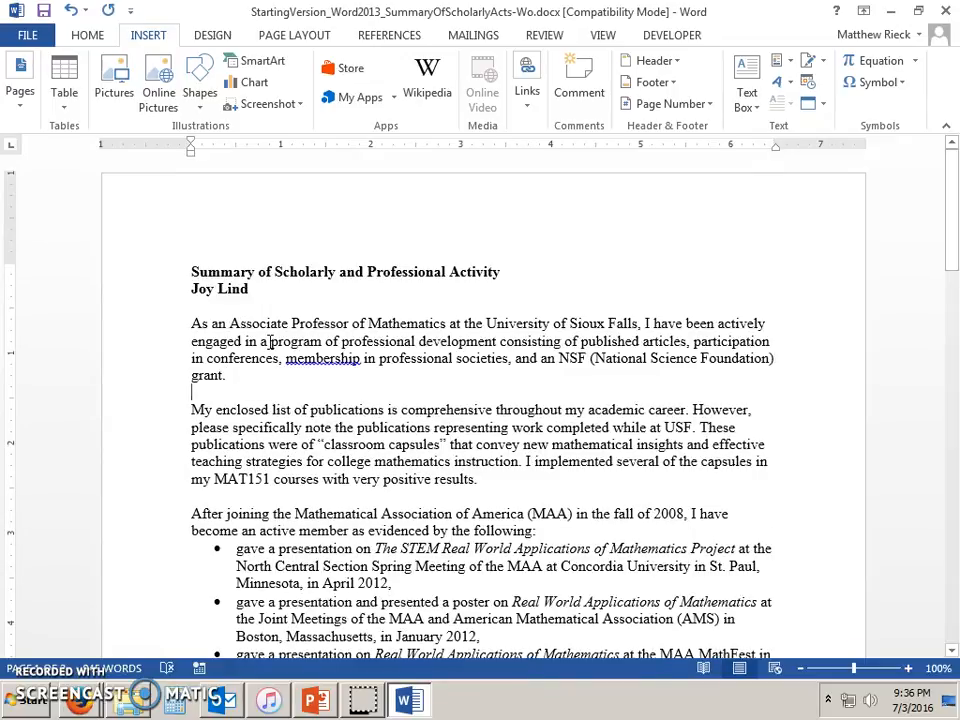
pyautogui.click(316, 700)
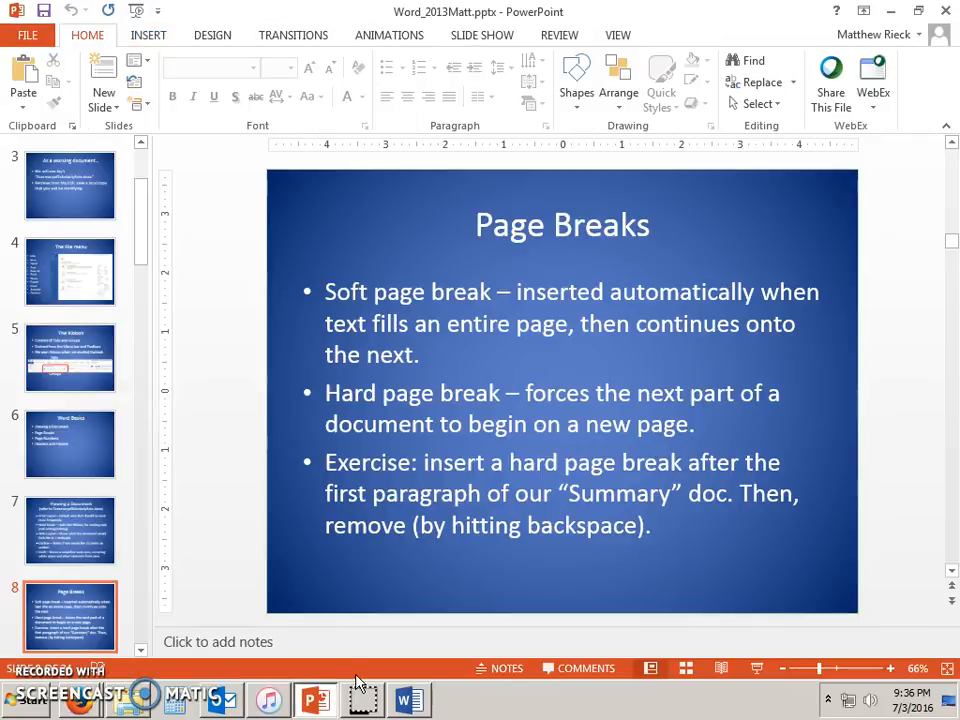
# Advance to the 'Widows and Orphans' slide, then scroll Word to the document's last paragraph.
pyautogui.press('Down')
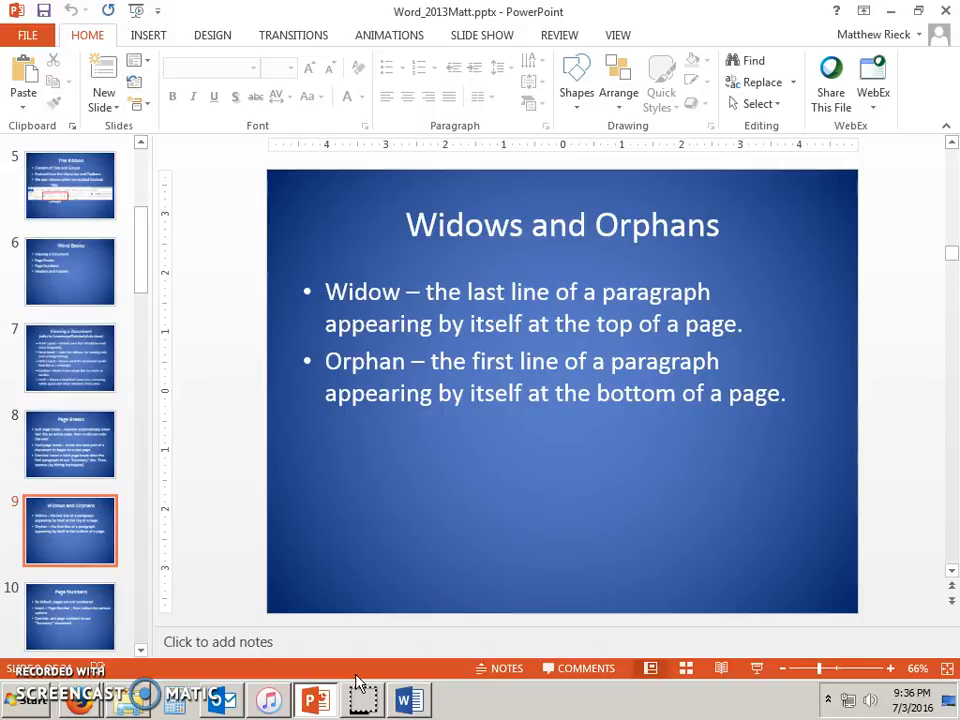
pyautogui.click(412, 699)
pyautogui.scroll(-5, 459, 562)
pyautogui.scroll(-6, 459, 562)
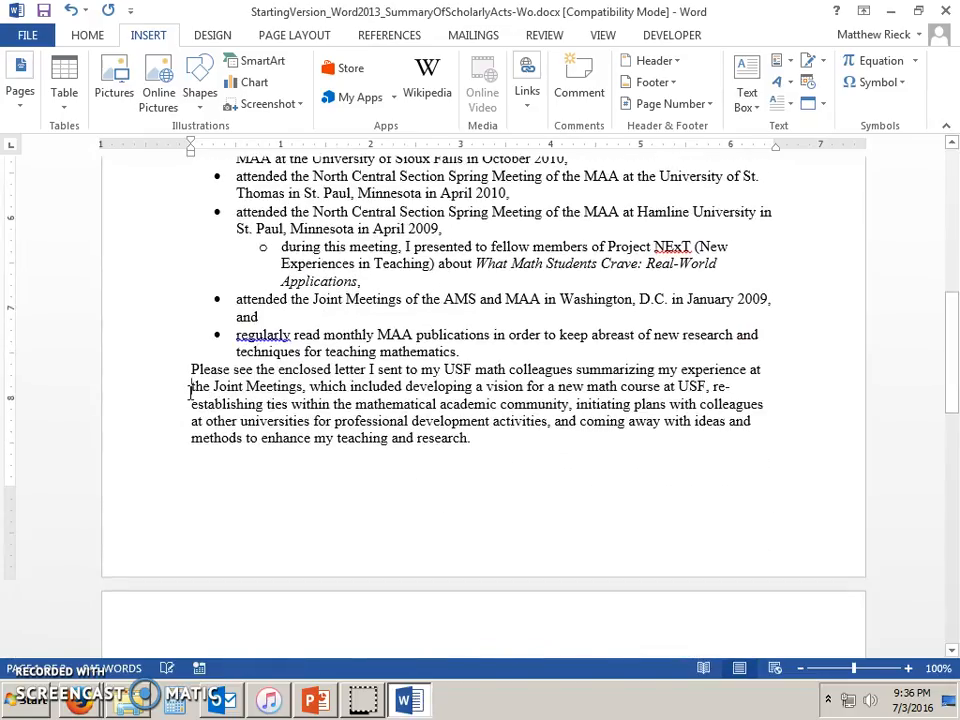
pyautogui.press('Return')
pyautogui.press('Down')
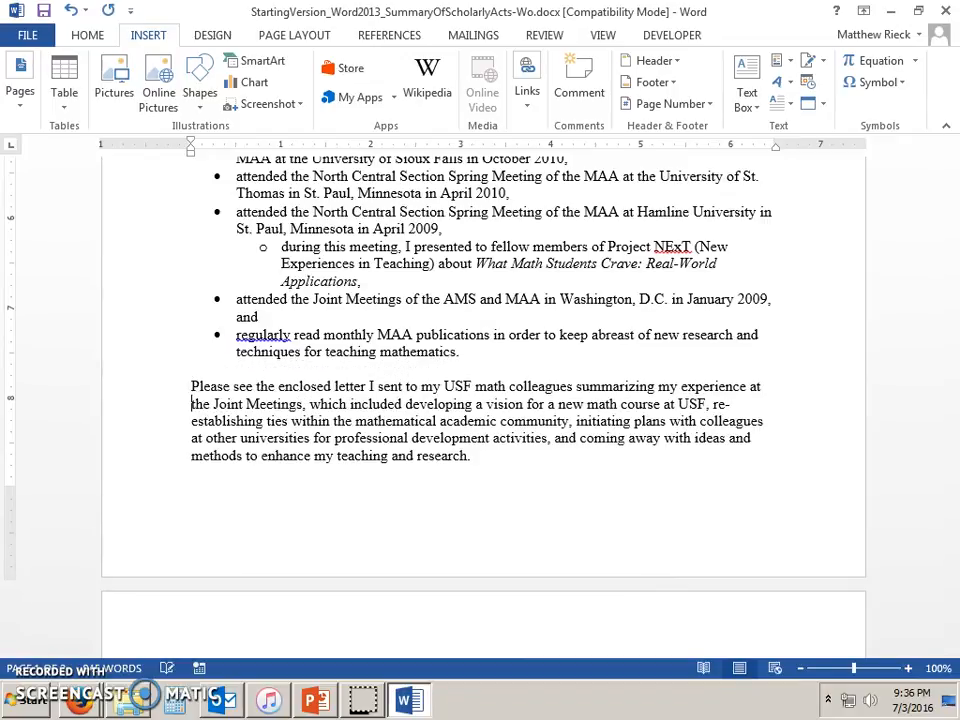
pyautogui.press('Return')
pyautogui.hotkey('ctrl', 'Return')
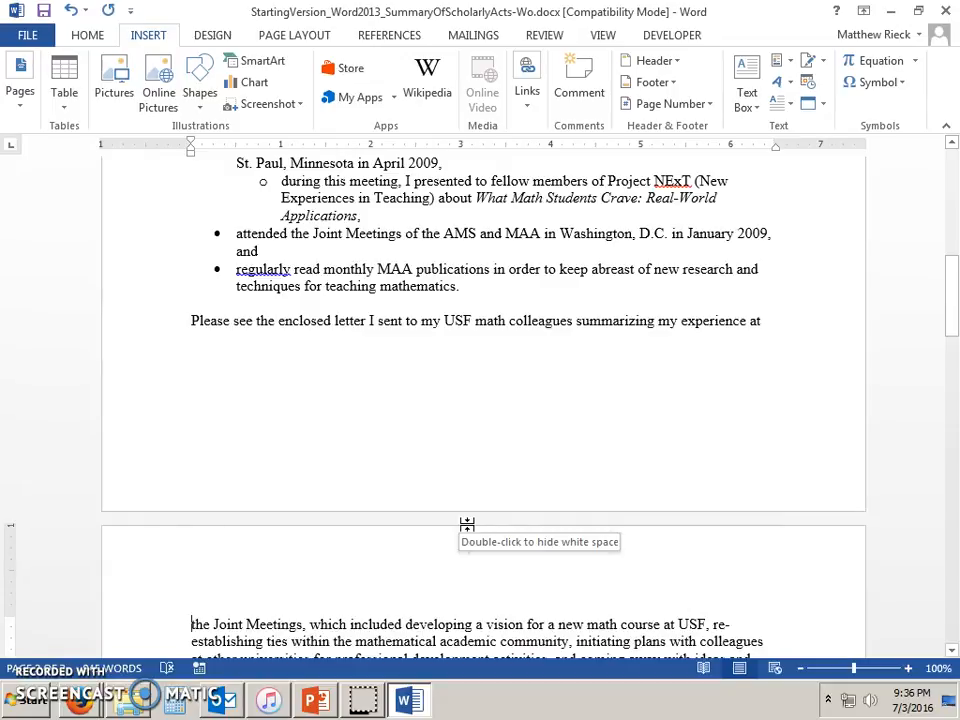
pyautogui.press('BackSpace')
pyautogui.press('BackSpace')
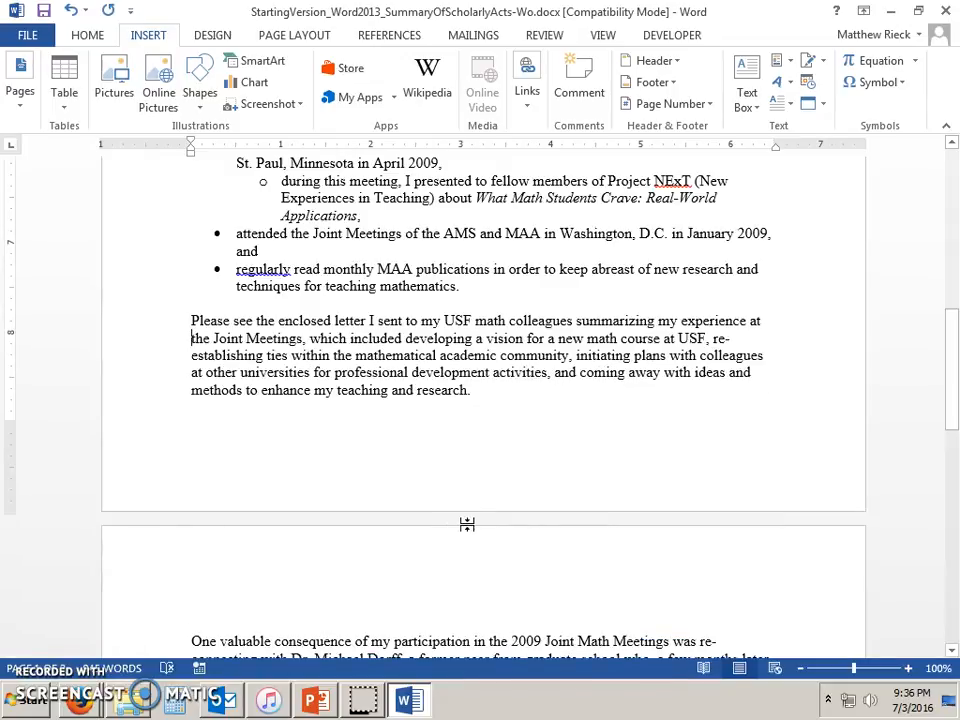
pyautogui.scroll(-1, 425, 510)
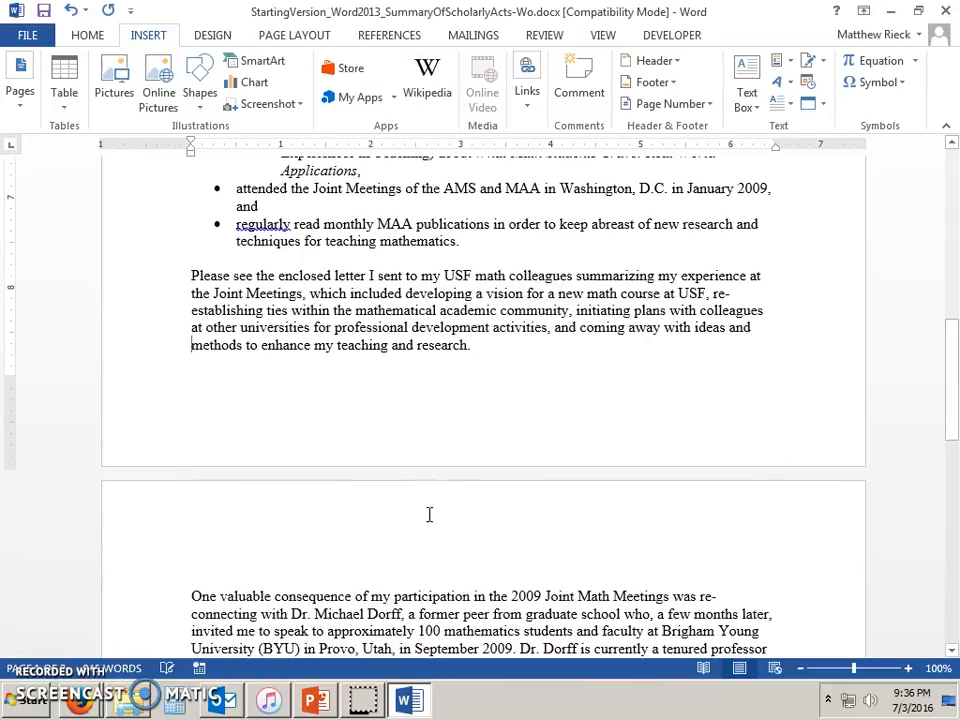
pyautogui.hotkey('ctrl', 'Return')
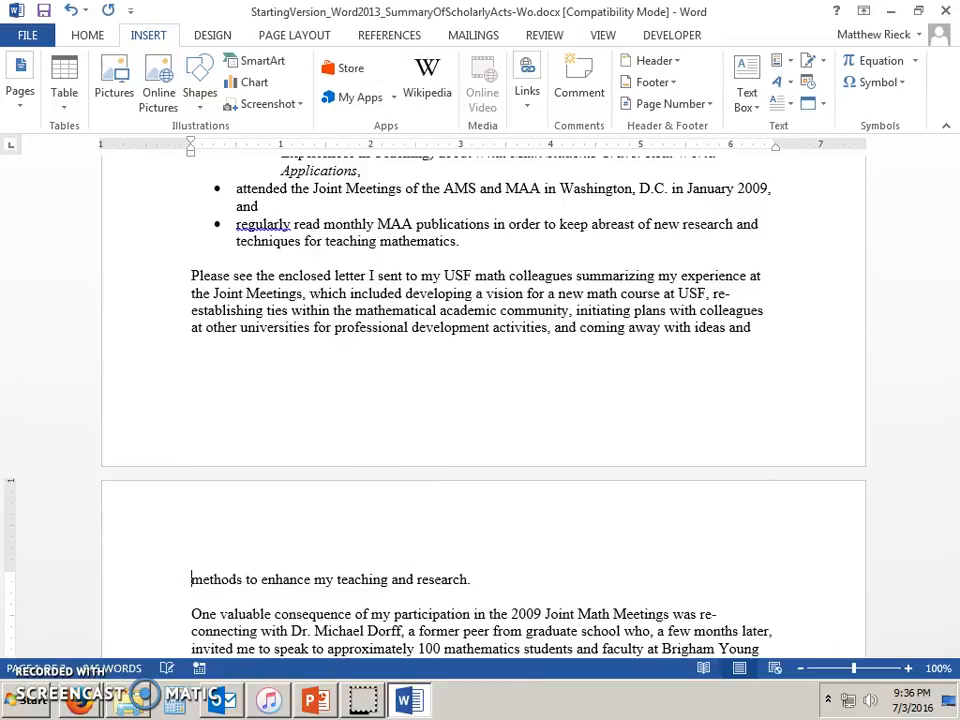
pyautogui.click(469, 579)
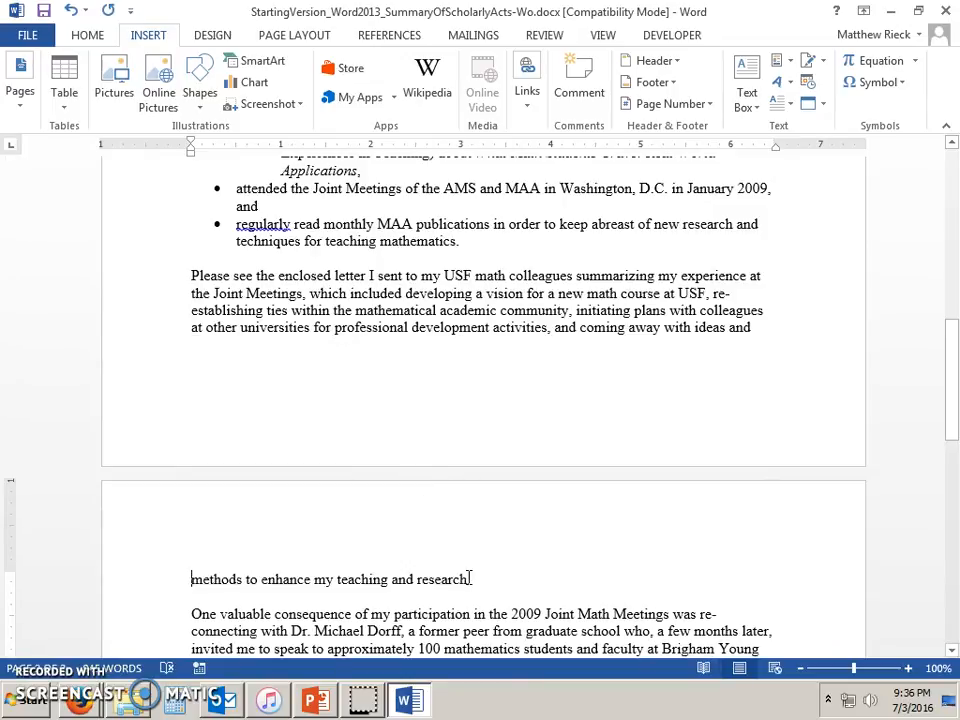
pyautogui.moveTo(471, 579); pyautogui.dragTo(176, 274)
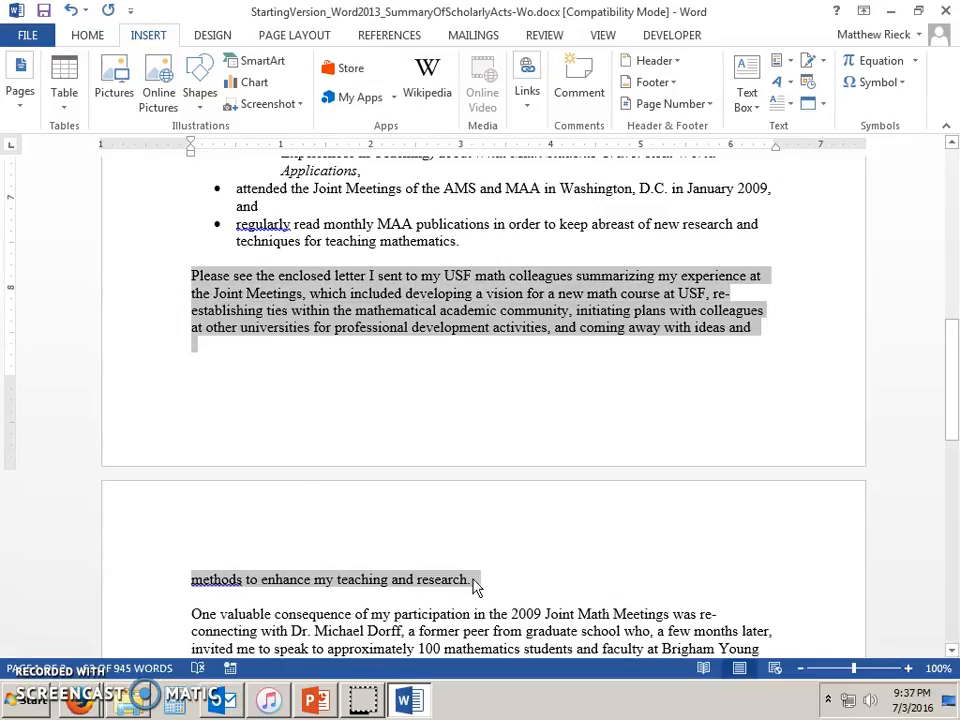
pyautogui.click(195, 592)
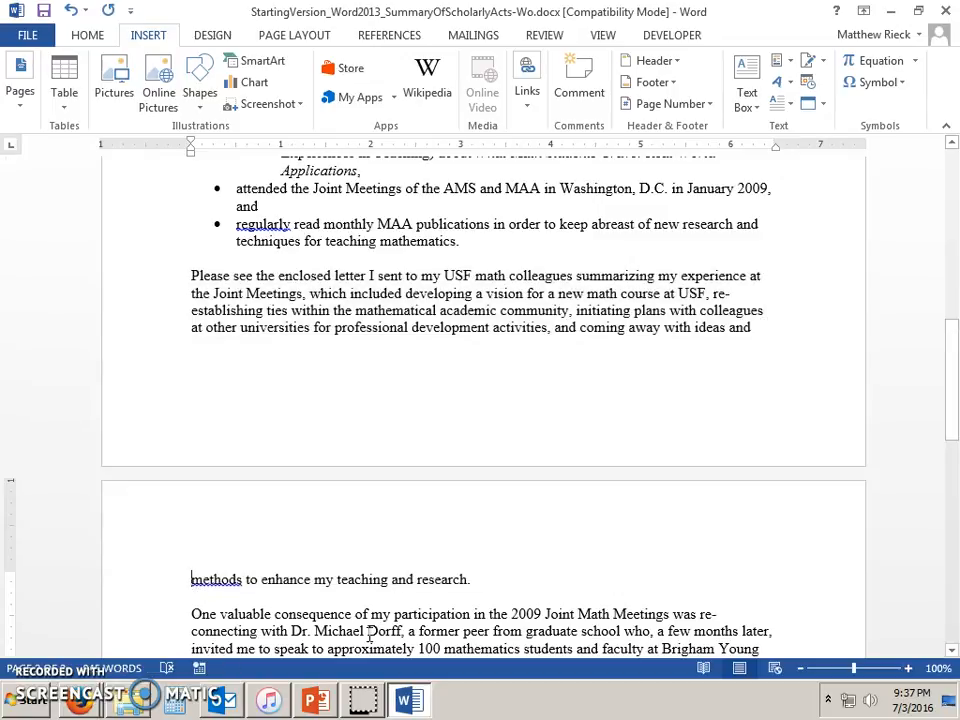
pyautogui.press('BackSpace')
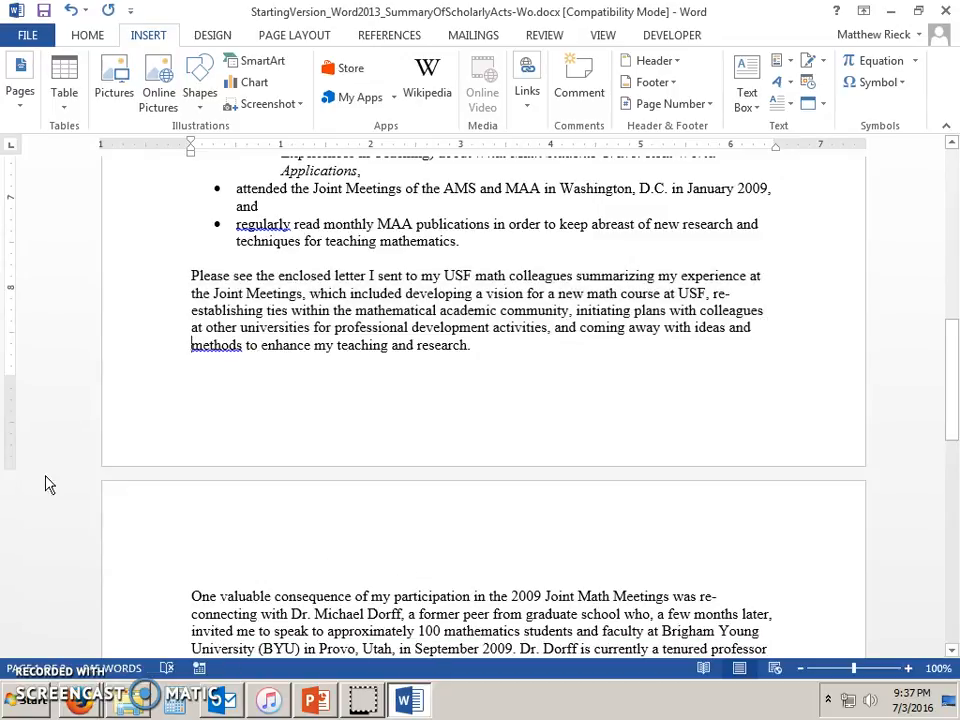
pyautogui.press('Return')
pyautogui.press('Return')
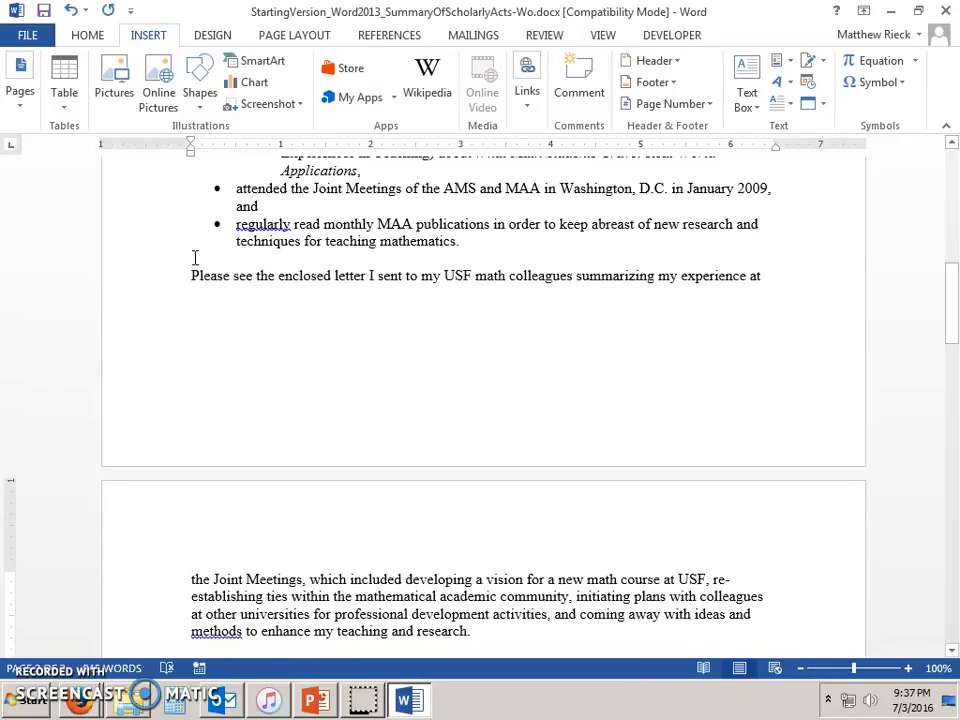
pyautogui.moveTo(192, 278); pyautogui.dragTo(619, 632)
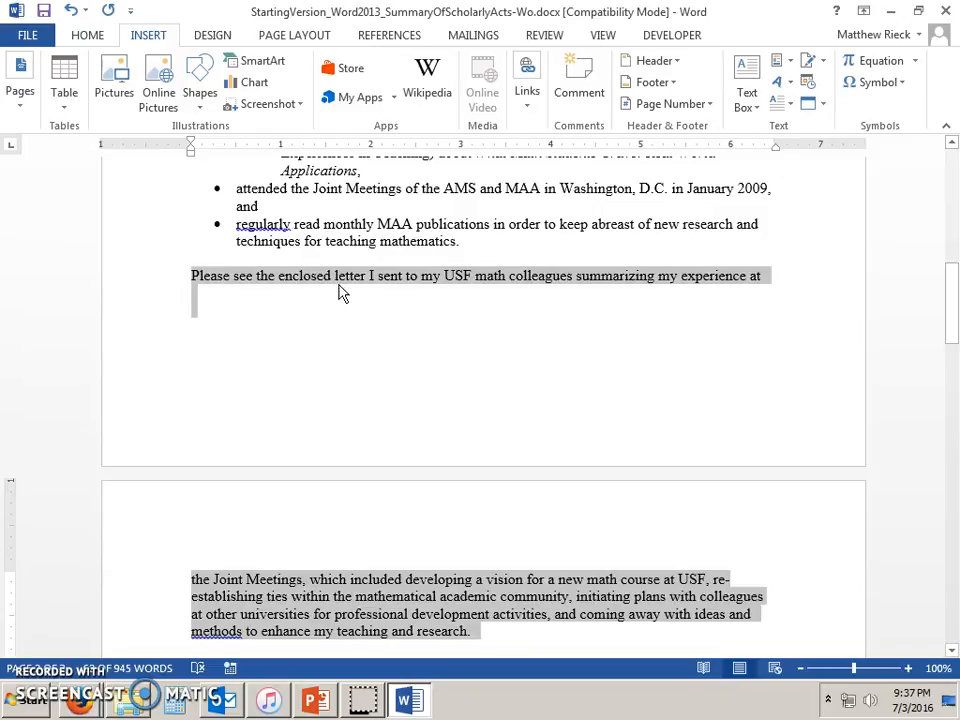
pyautogui.click(287, 366)
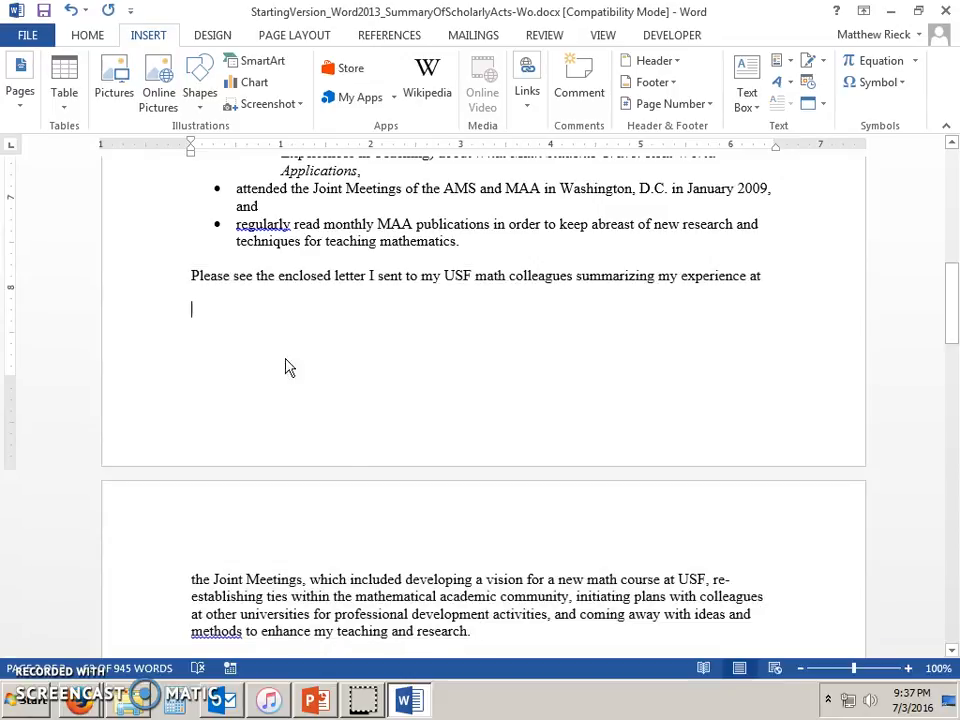
pyautogui.press('Delete')
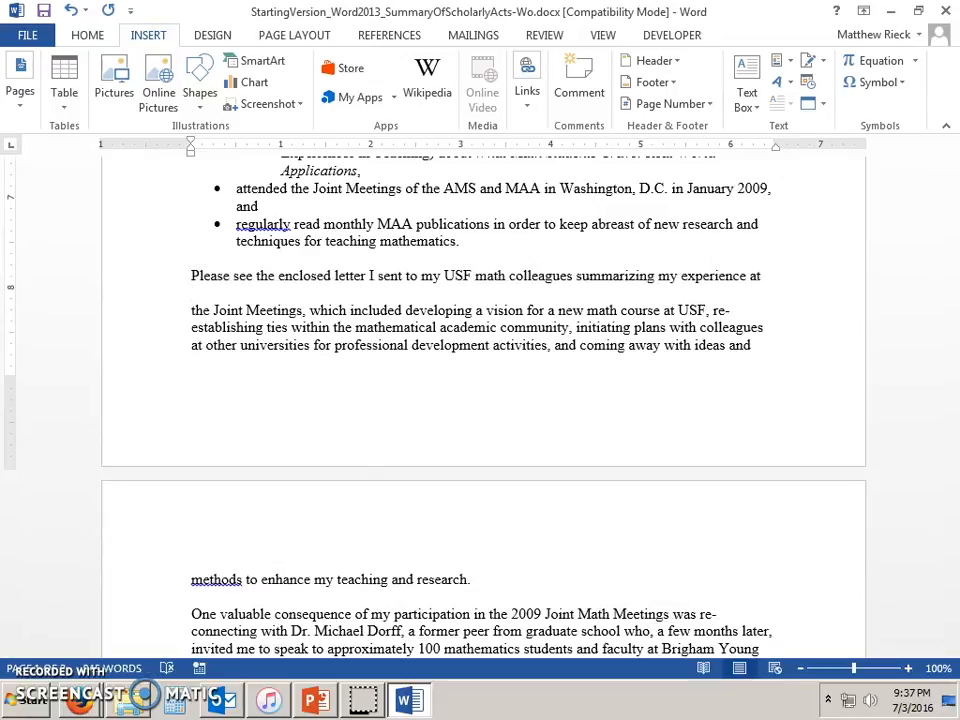
pyautogui.press('Delete')
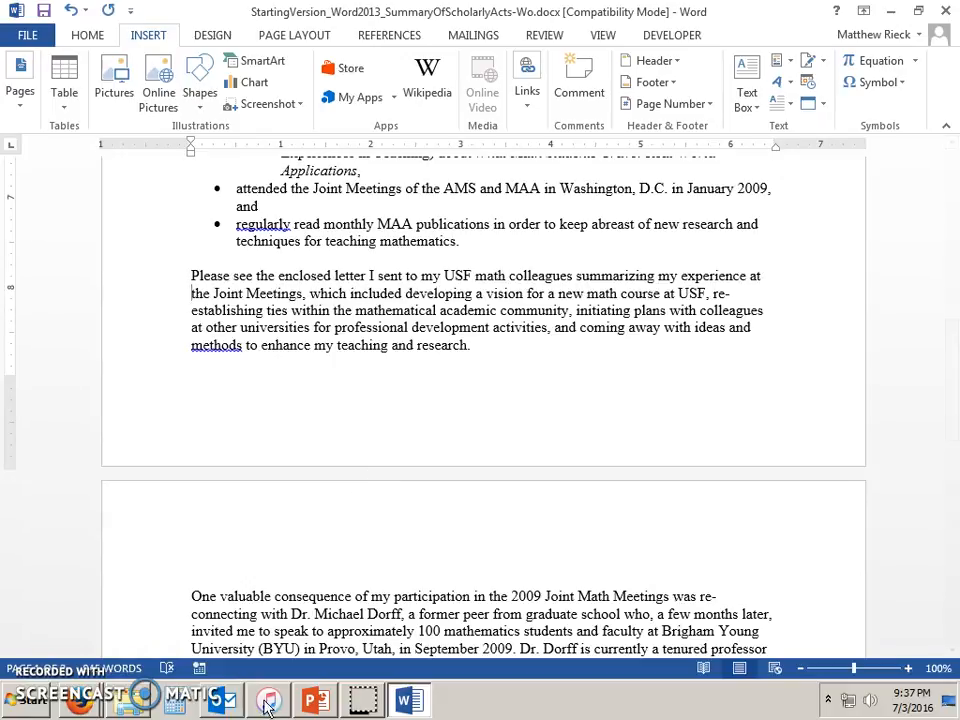
pyautogui.click(320, 695)
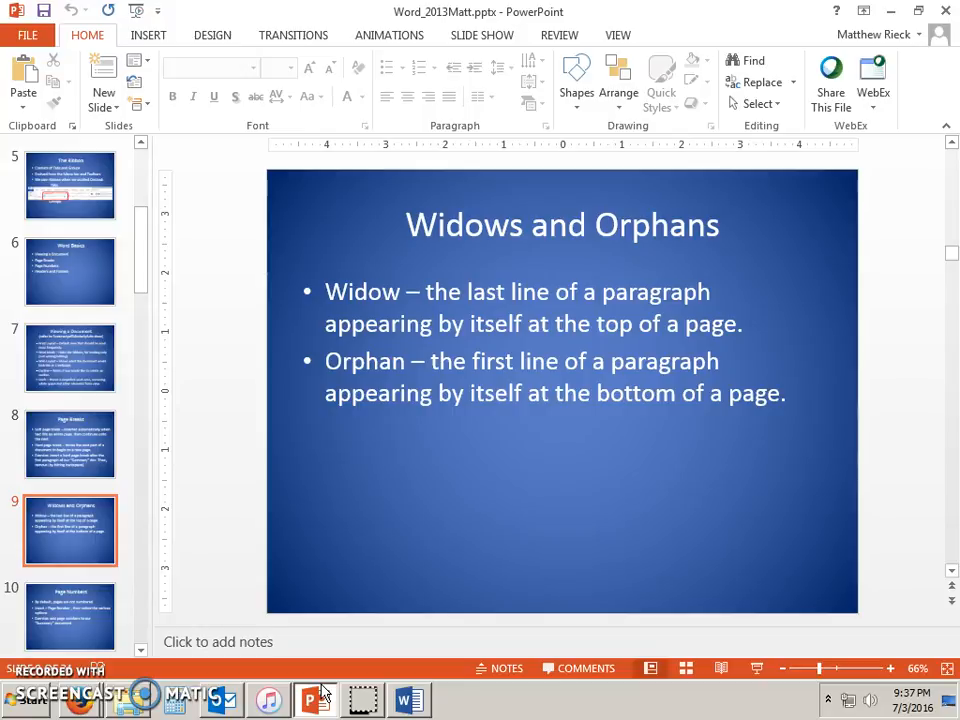
# Move PowerPoint to slide 10, 'Page Numbers', and bring the Word summary back.
pyautogui.press('Down')
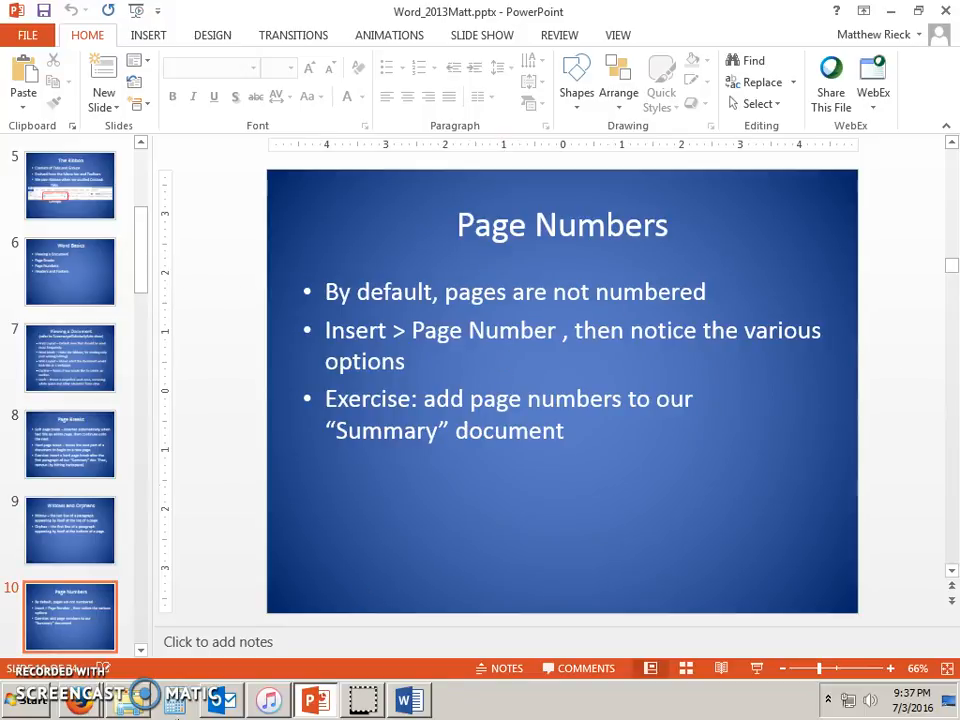
pyautogui.click(409, 700)
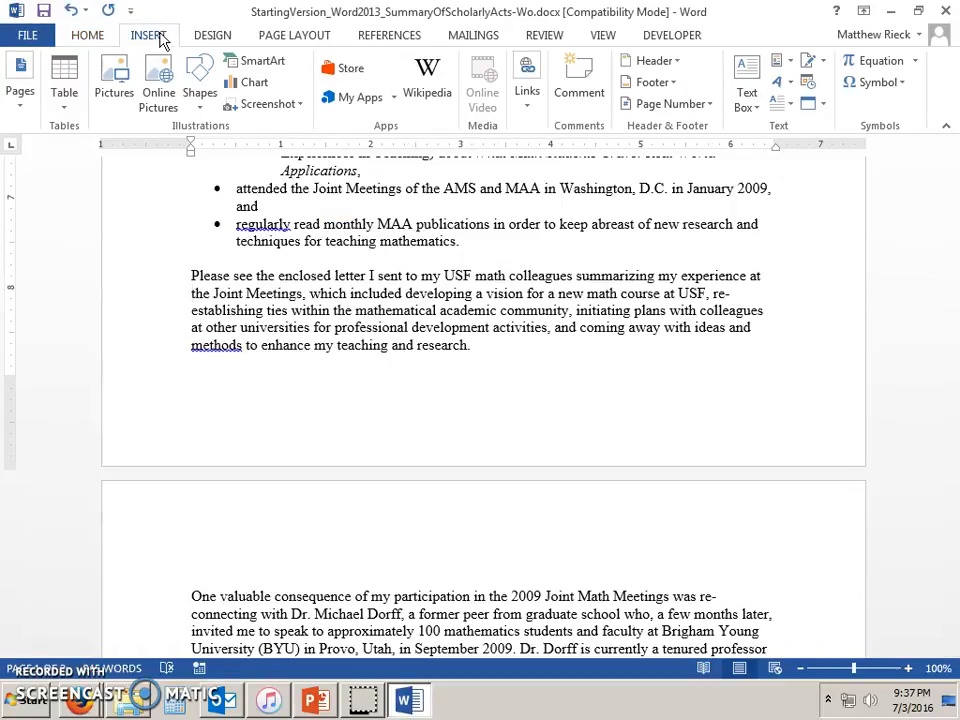
# Add Plain Number 3 page numbers at the bottom right of every page, then close the footer.
pyautogui.click(705, 104)
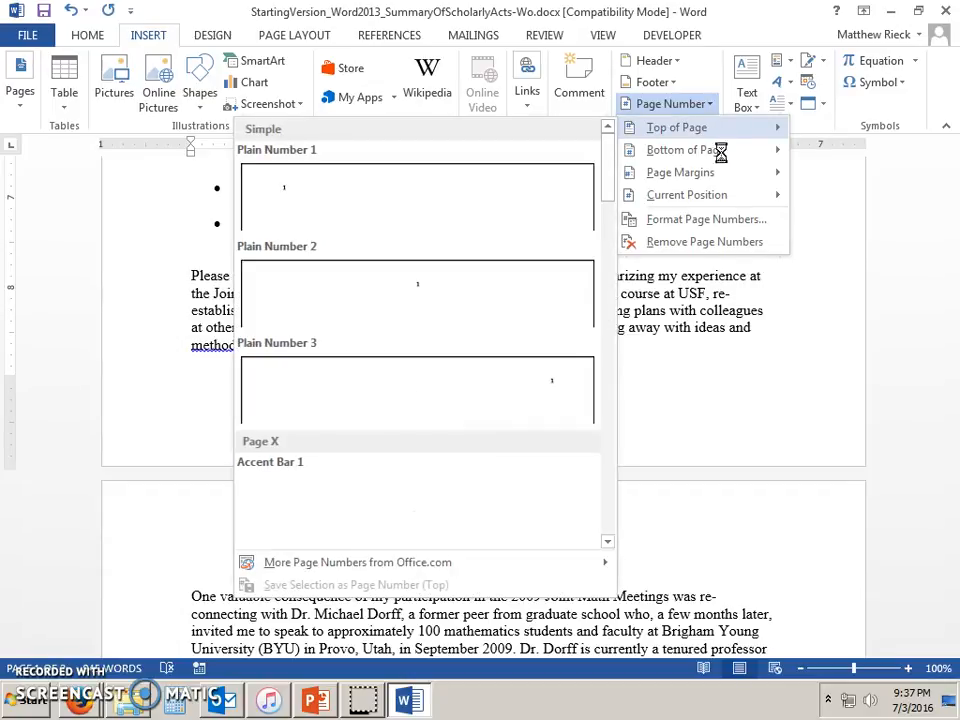
pyautogui.moveTo(729, 184)
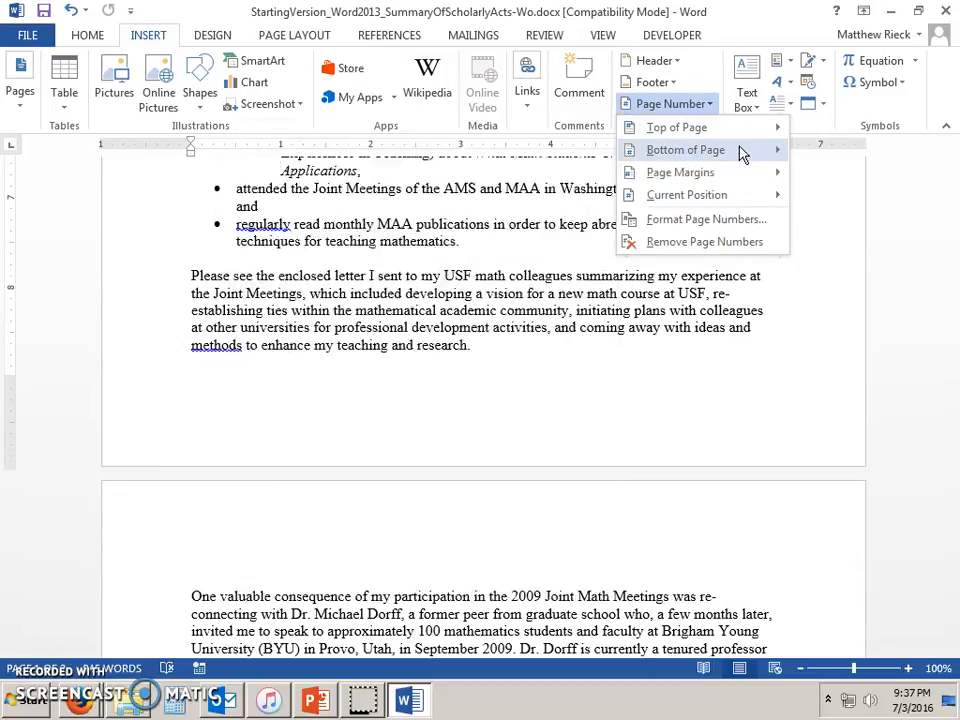
pyautogui.moveTo(741, 153)
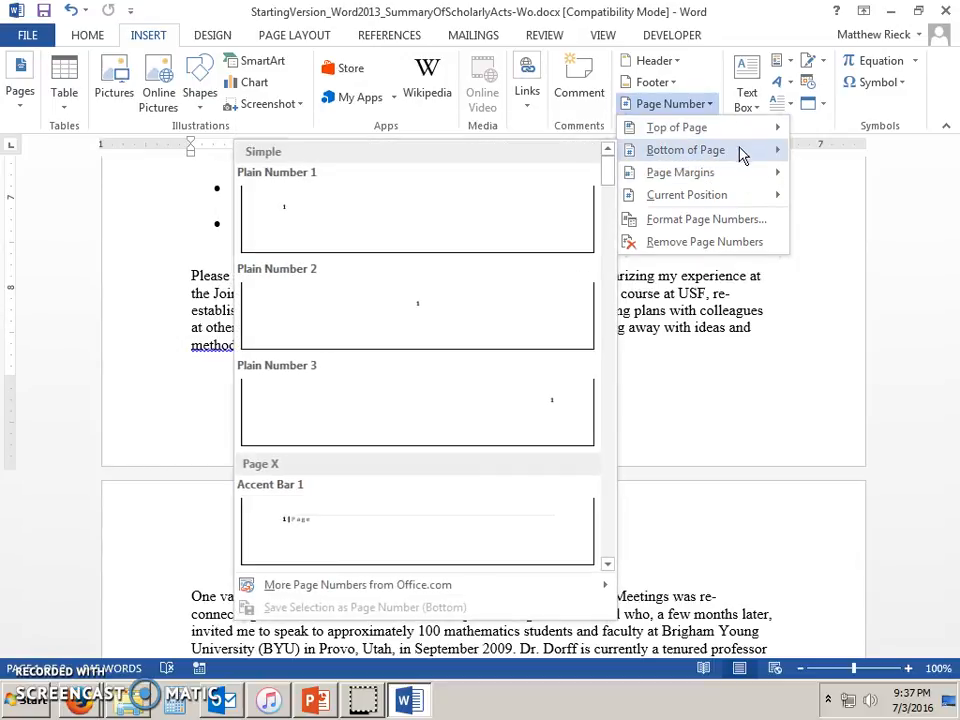
pyautogui.click(491, 420)
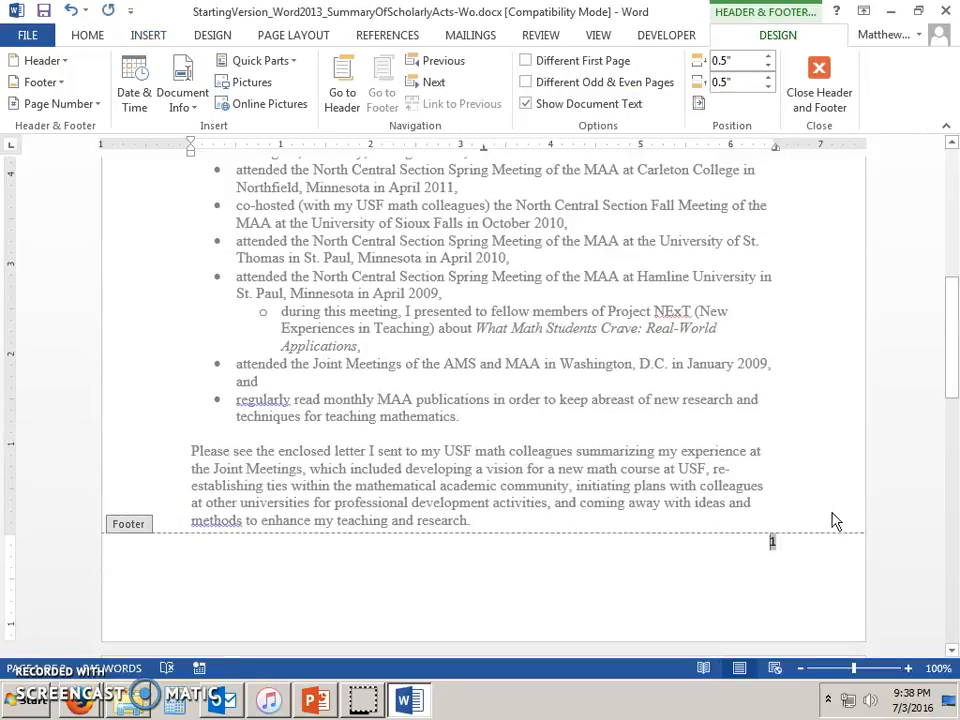
pyautogui.scroll(-4, 816, 519)
pyautogui.scroll(-5, 808, 340)
pyautogui.scroll(4, 776, 317)
pyautogui.scroll(-6, 778, 352)
pyautogui.scroll(-9, 812, 400)
pyautogui.scroll(12, 787, 540)
pyautogui.scroll(5, 776, 518)
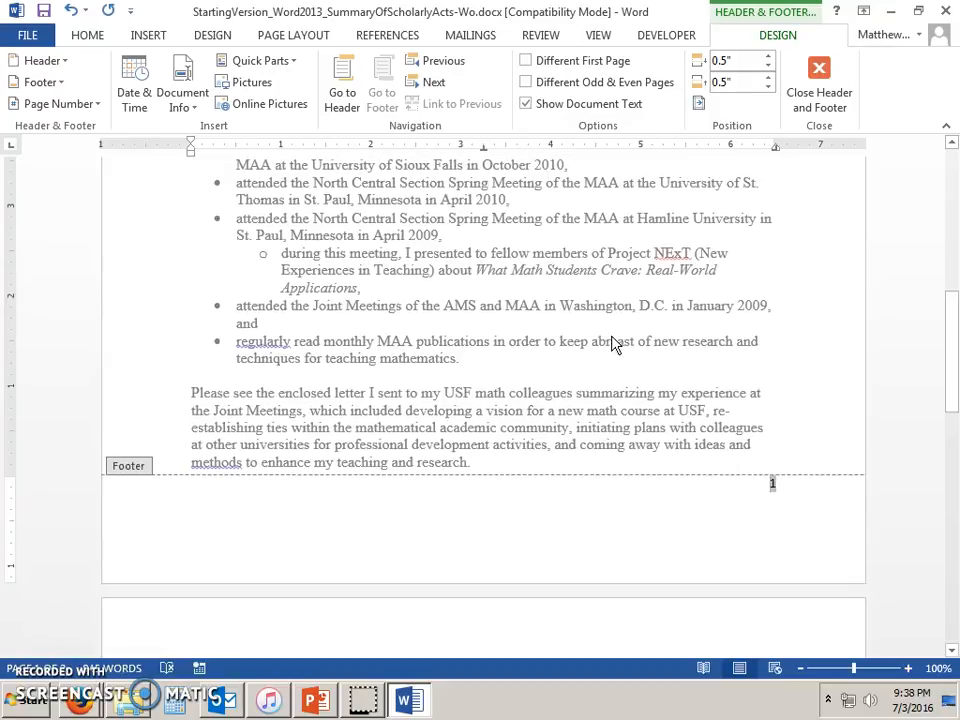
pyautogui.doubleClick(611, 340)
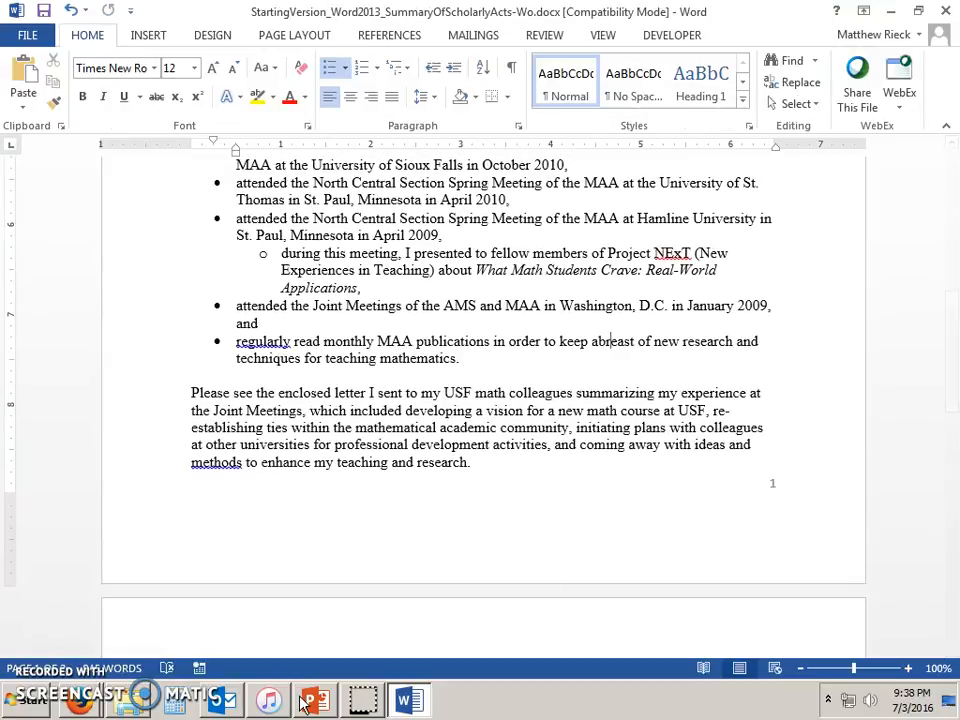
# Scroll PowerPoint to slide 11, 'Headers & Footers', then return to the Word summary.
pyautogui.click(315, 700)
pyautogui.scroll(-1, 321, 371)
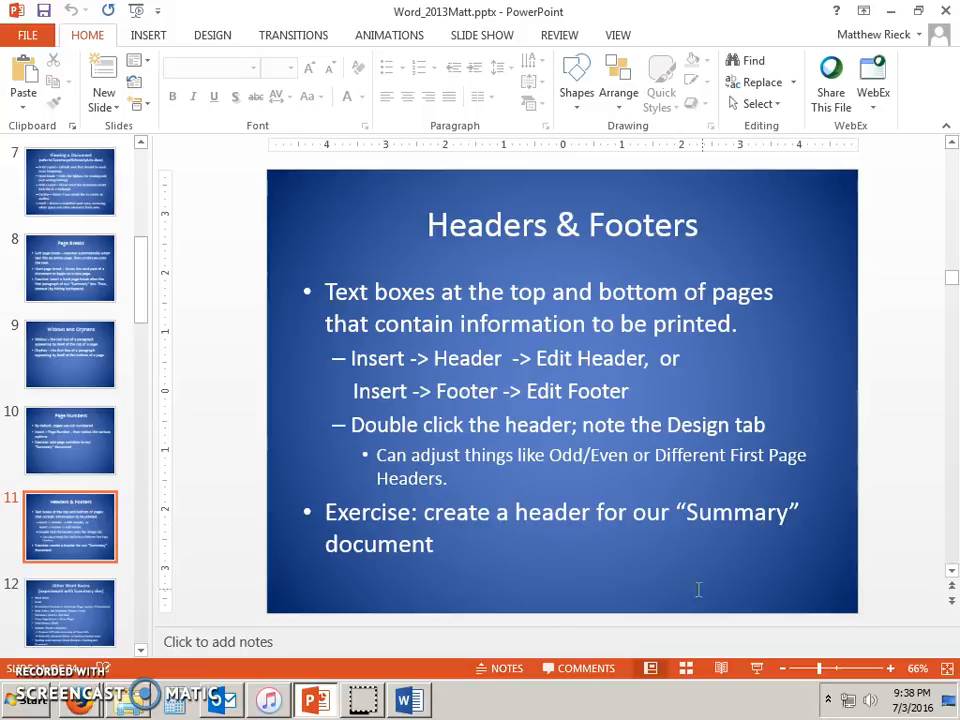
pyautogui.moveTo(425, 707)
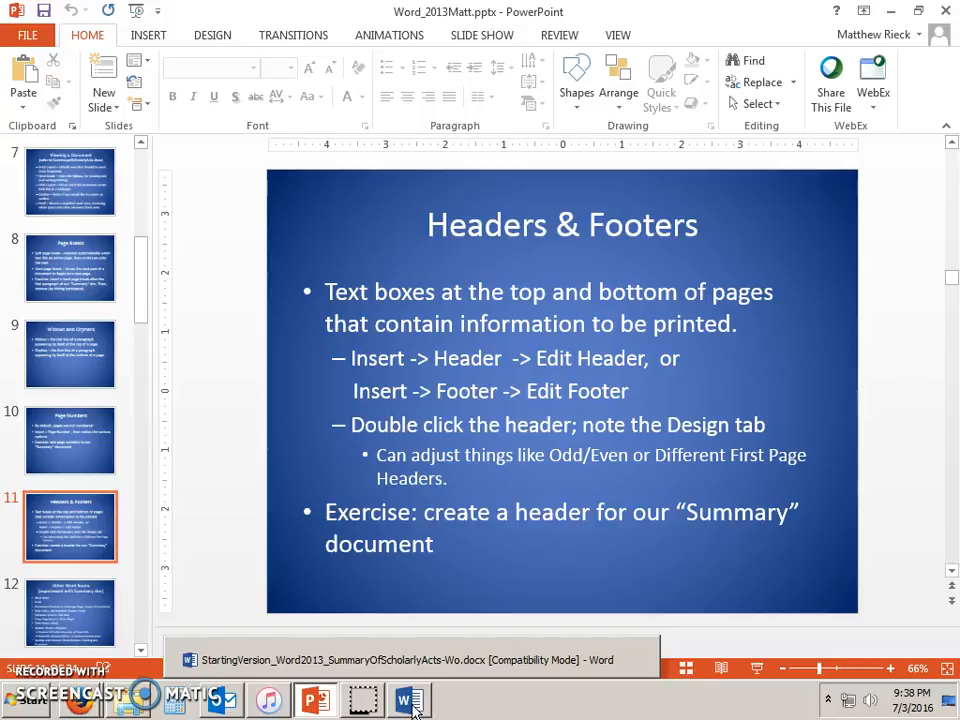
pyautogui.click(425, 707)
# Insert a Blank header containing 'This is a header!' and exit header editing.
pyautogui.scroll(11, 533, 519)
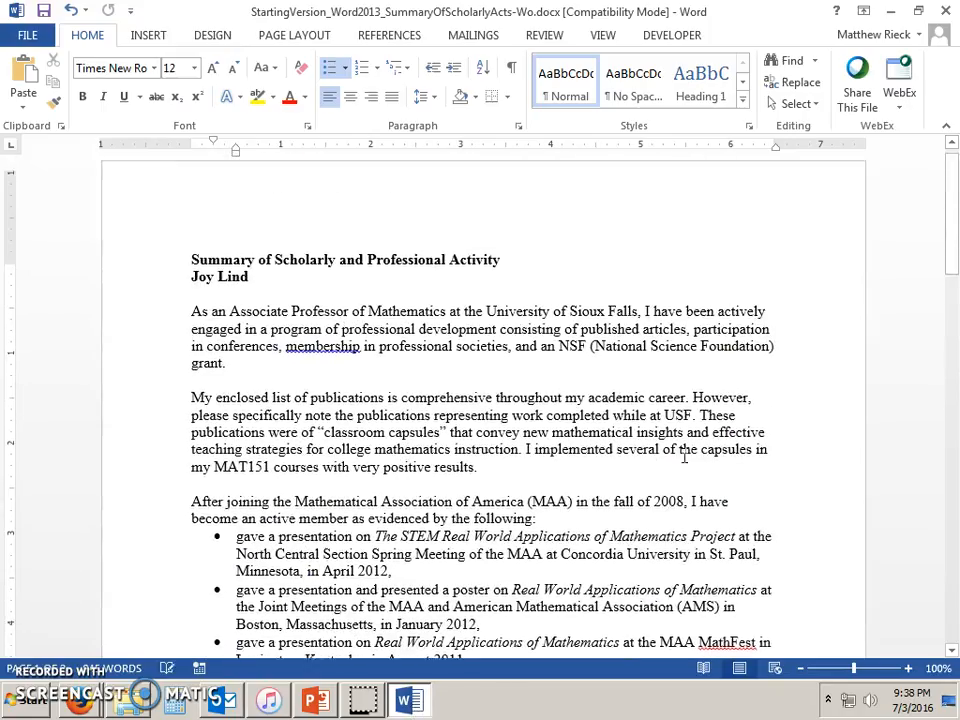
pyautogui.click(155, 40)
pyautogui.click(678, 62)
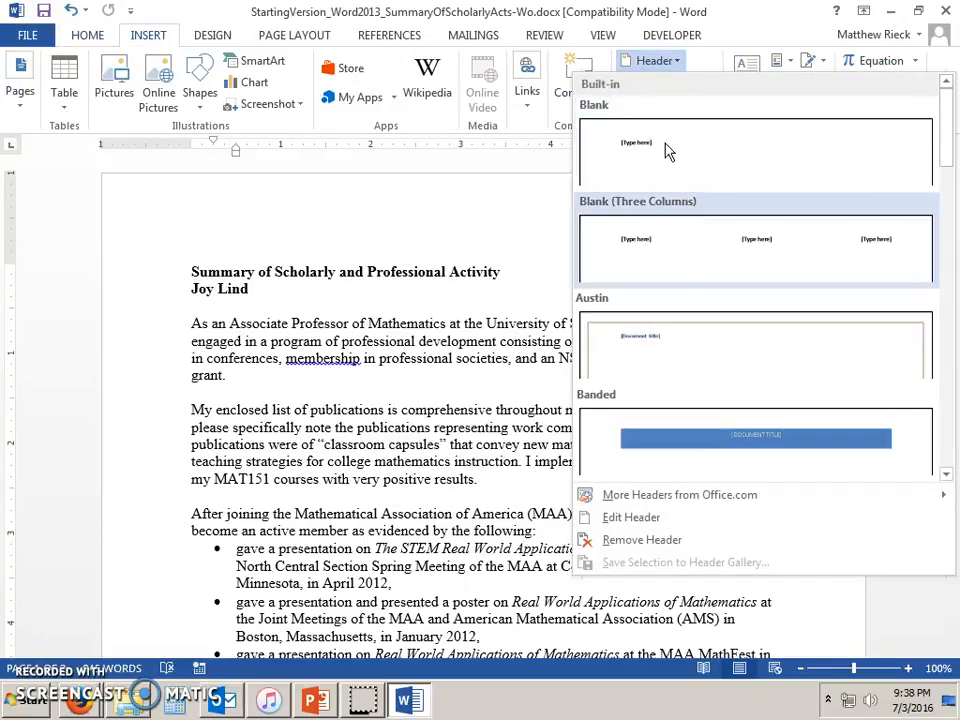
pyautogui.click(666, 150)
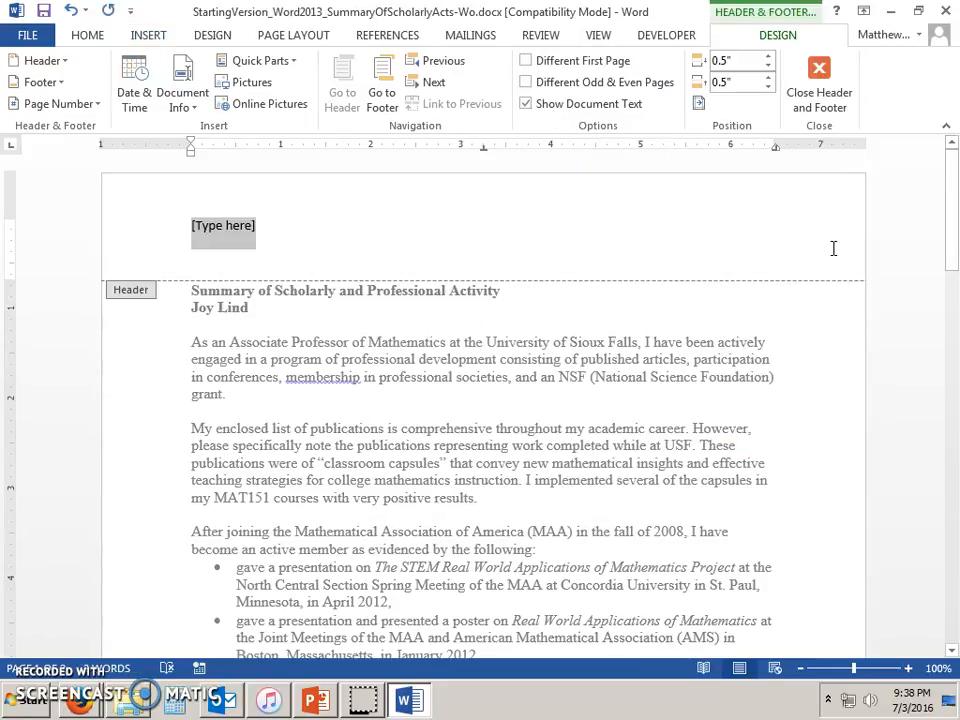
pyautogui.write('This ')
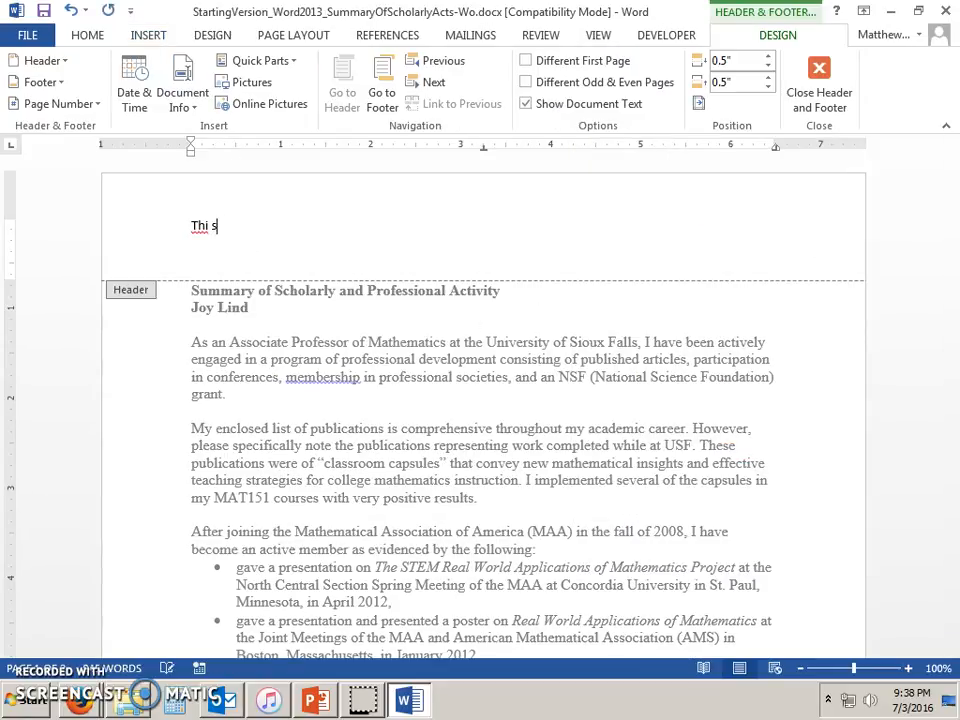
pyautogui.write('is a header')
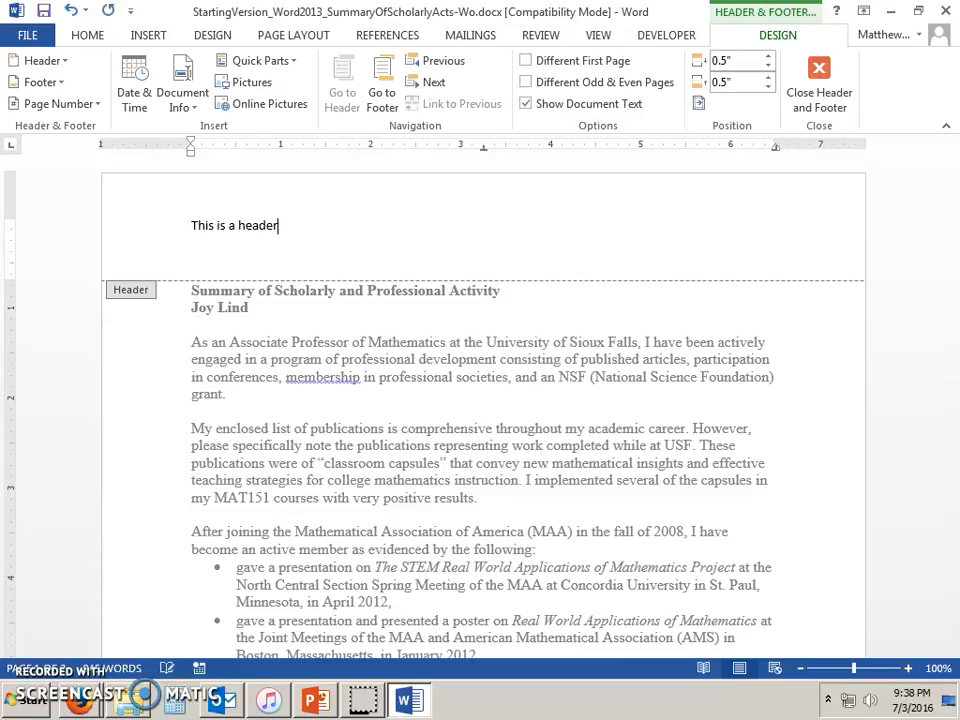
pyautogui.write('!')
pyautogui.press('Escape')
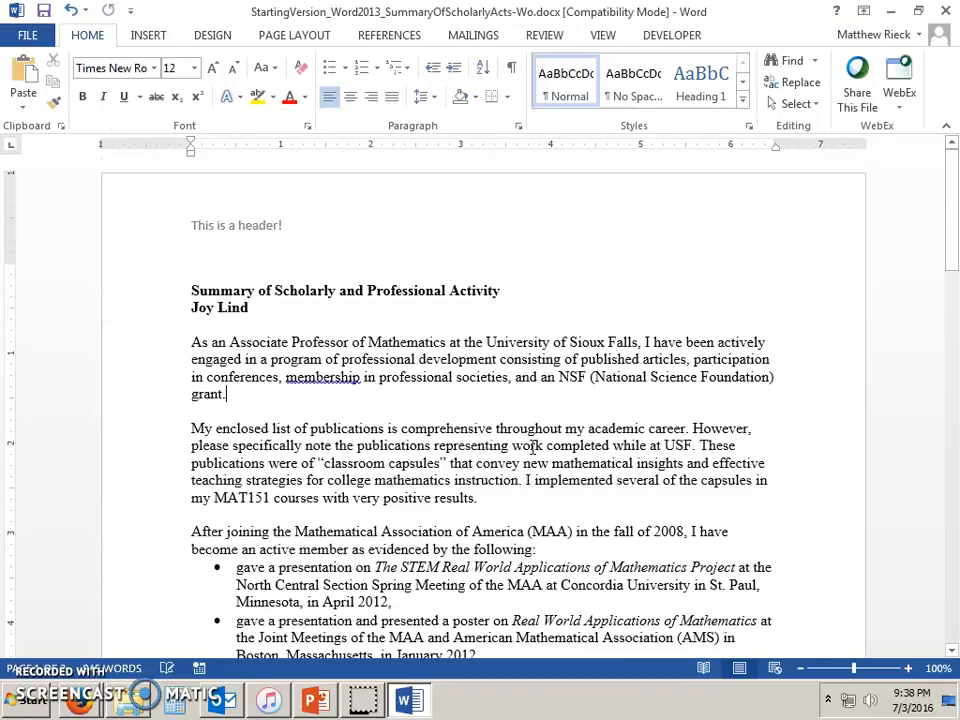
pyautogui.scroll(-10, 532, 447)
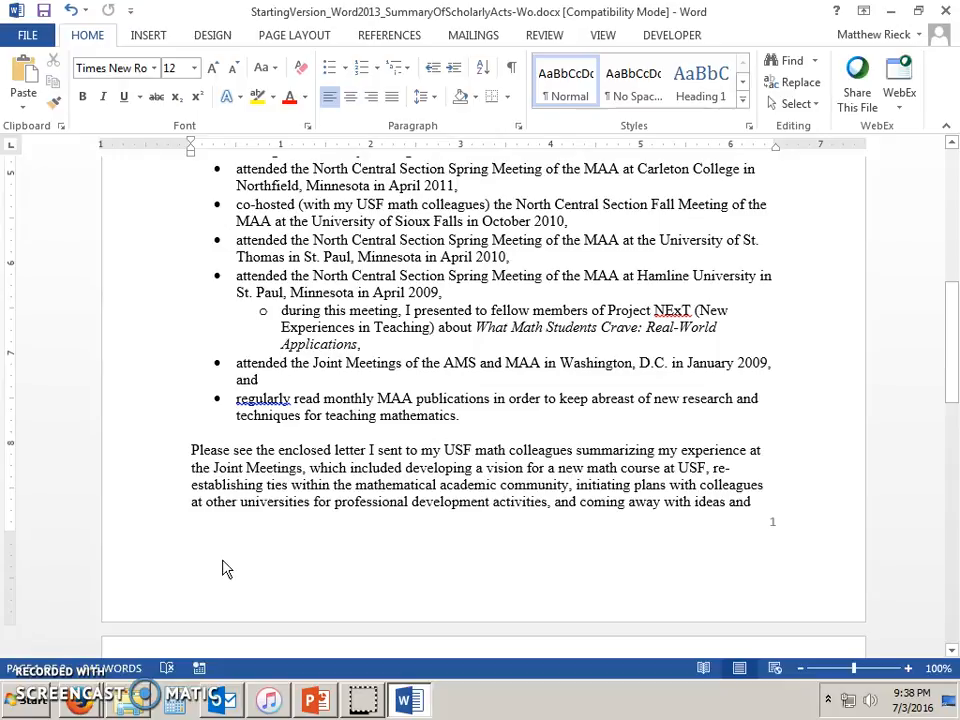
# Add the line 'This is a footer!' below the page number in the footer.
pyautogui.doubleClick(216, 557)
pyautogui.click(154, 540)
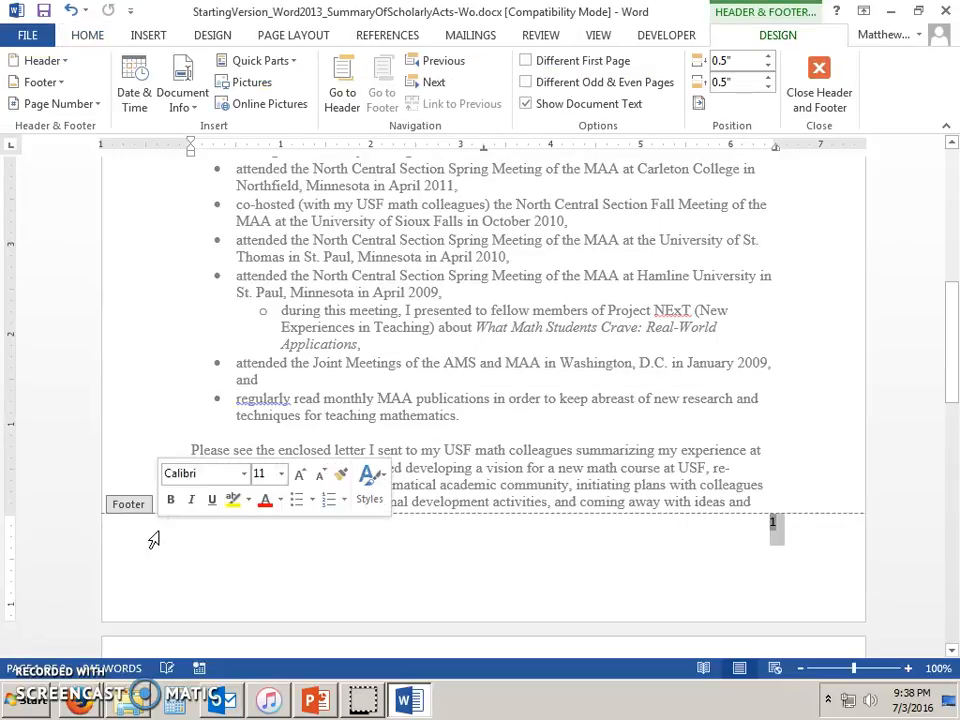
pyautogui.click(519, 577)
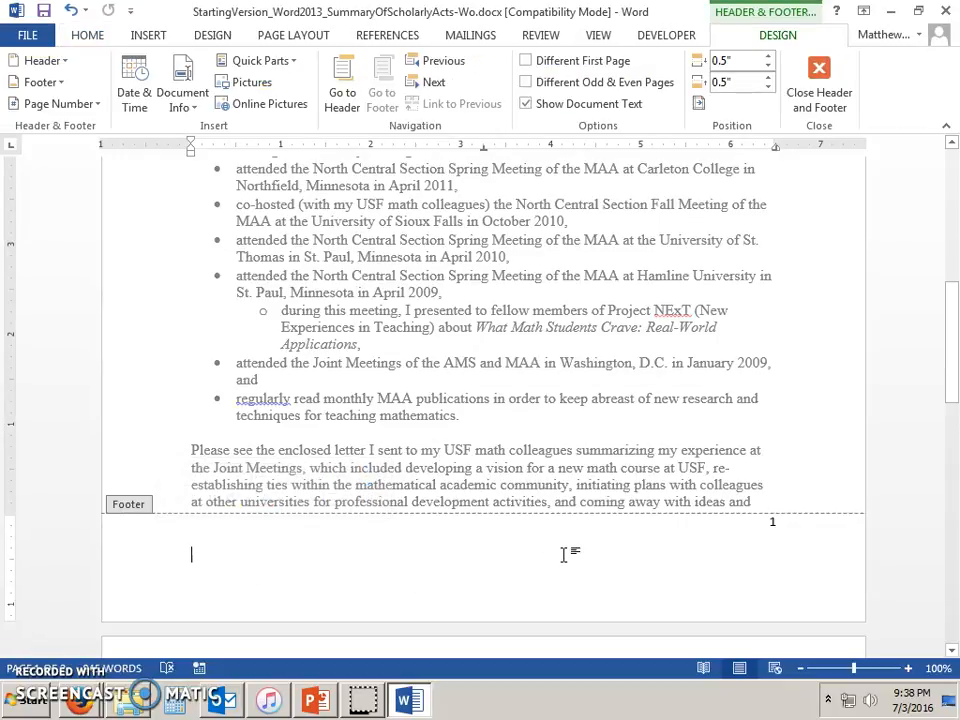
pyautogui.write('This is a footer!')
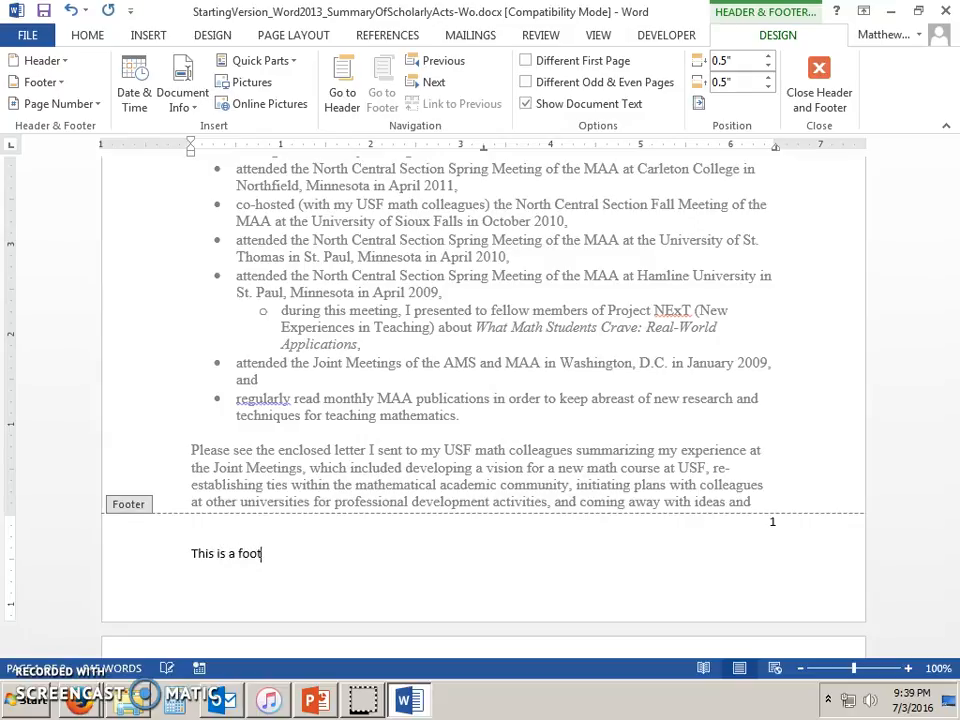
pyautogui.doubleClick(660, 377)
# Place the cursor at the end of page 1's last paragraph.
pyautogui.scroll(-4, 665, 420)
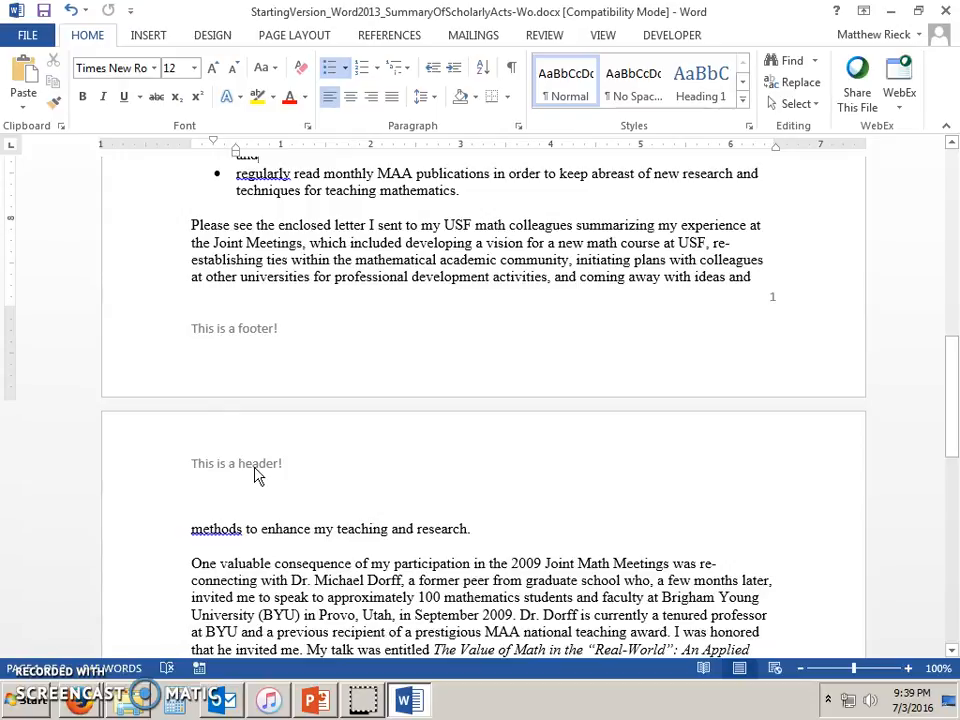
pyautogui.scroll(-9, 261, 454)
pyautogui.scroll(-5, 320, 452)
pyautogui.scroll(15, 520, 530)
pyautogui.scroll(4, 507, 540)
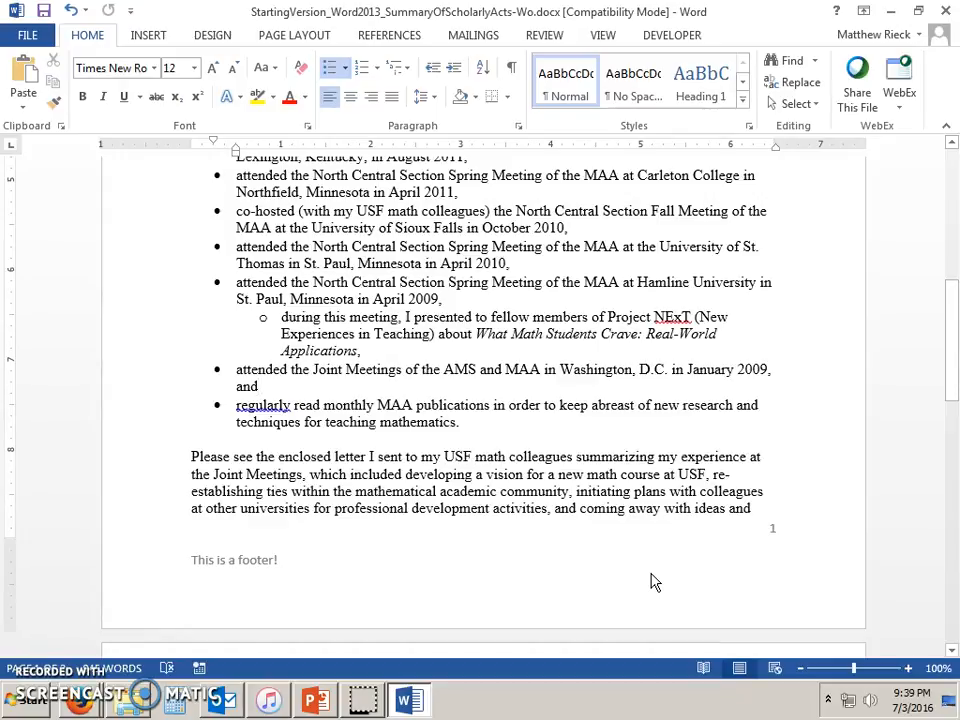
pyautogui.click(752, 508)
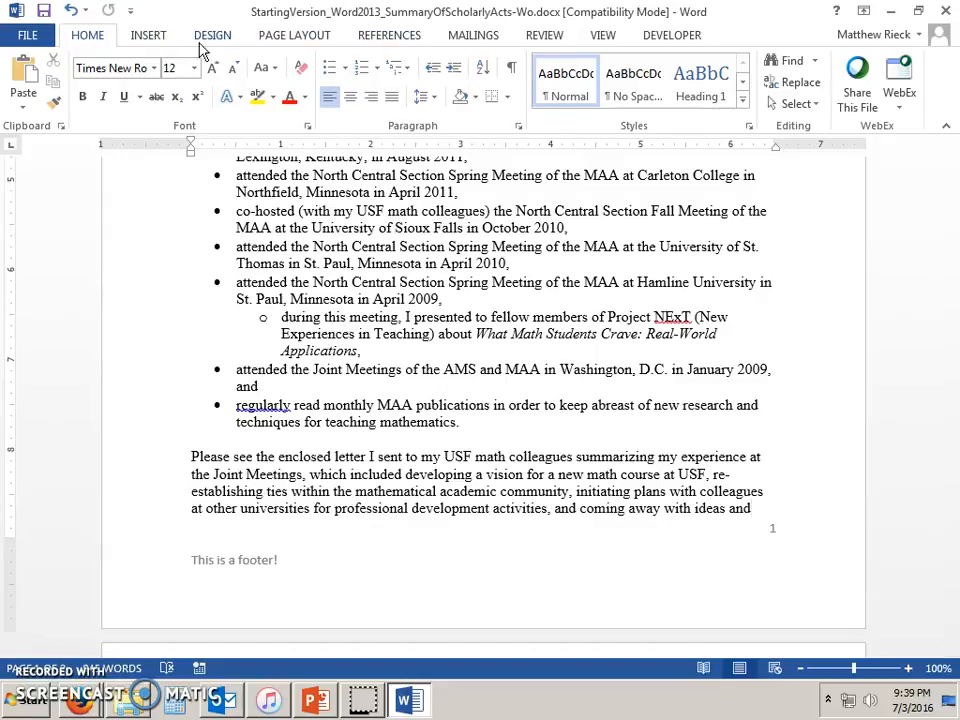
pyautogui.click(160, 37)
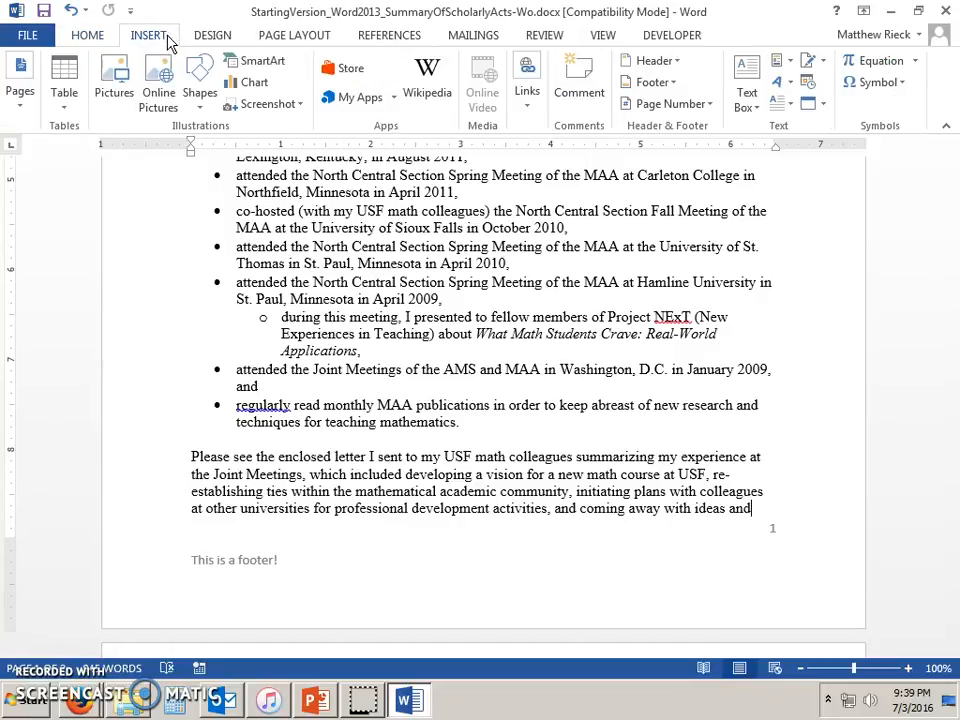
# Insert a continuous section break before 'methods to enhance my teaching and research.'.
pyautogui.click(302, 40)
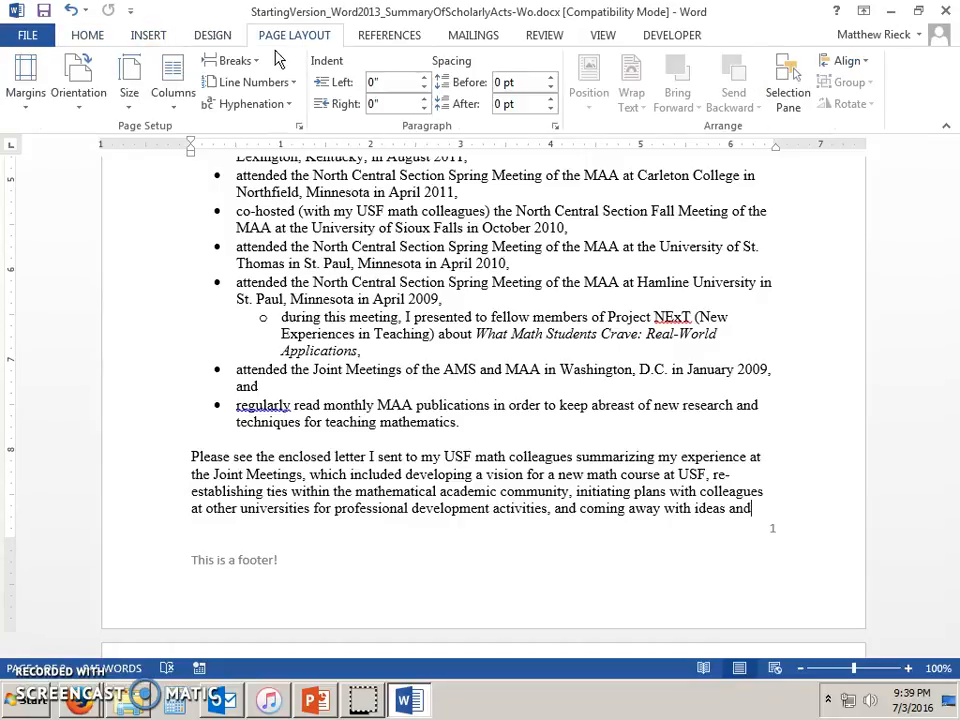
pyautogui.click(234, 61)
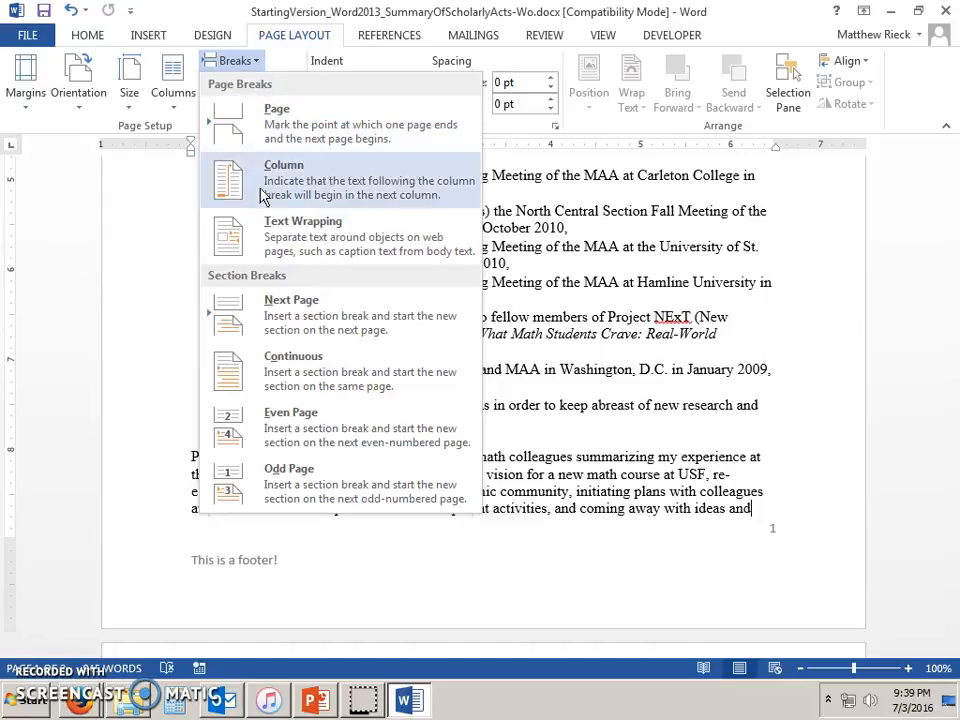
pyautogui.click(305, 383)
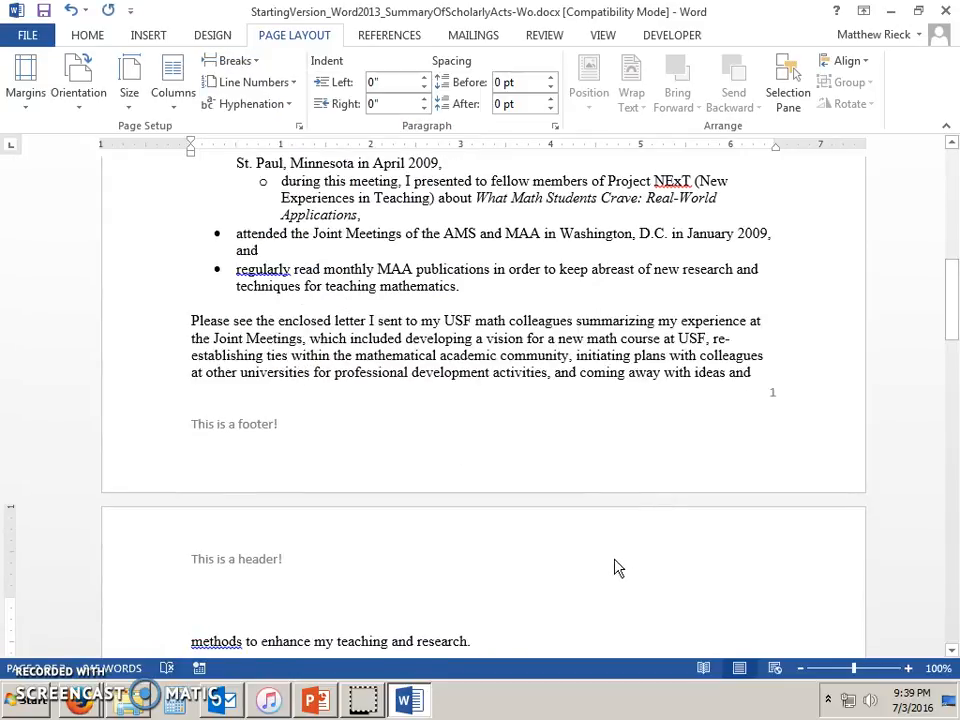
pyautogui.scroll(-2, 615, 560)
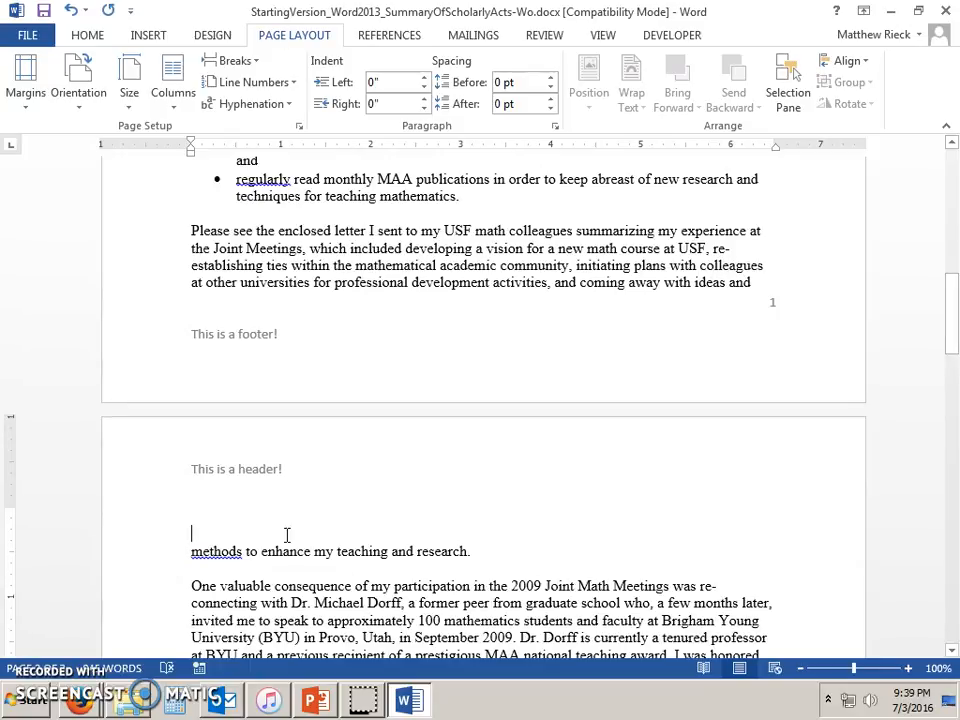
# Unlink the page 2 header from the previous section and append 'Section 2' to it.
pyautogui.doubleClick(355, 494)
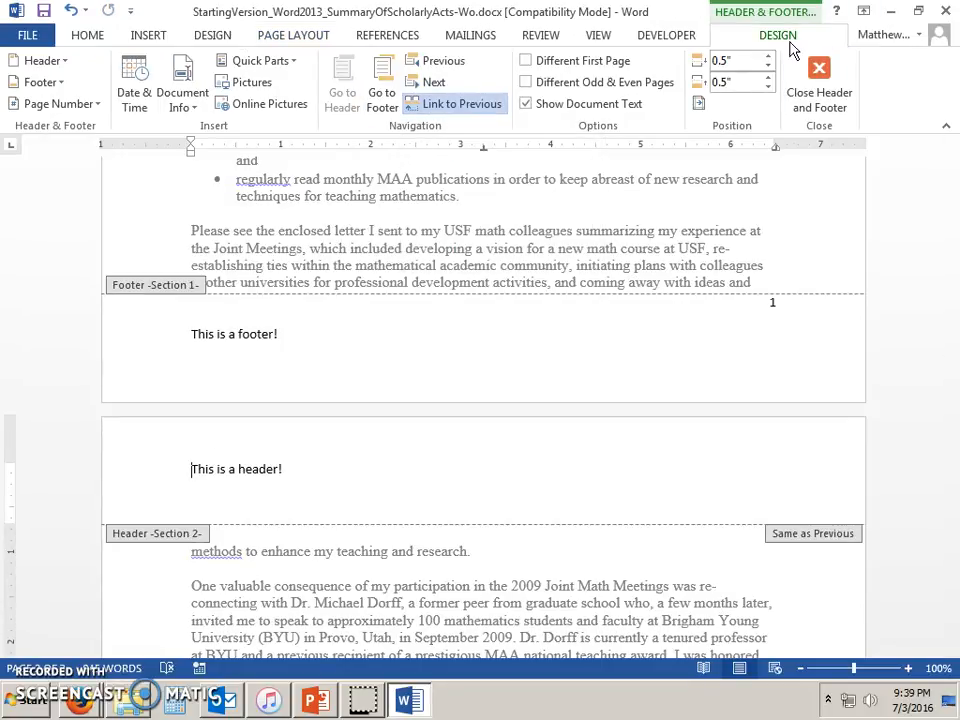
pyautogui.click(462, 104)
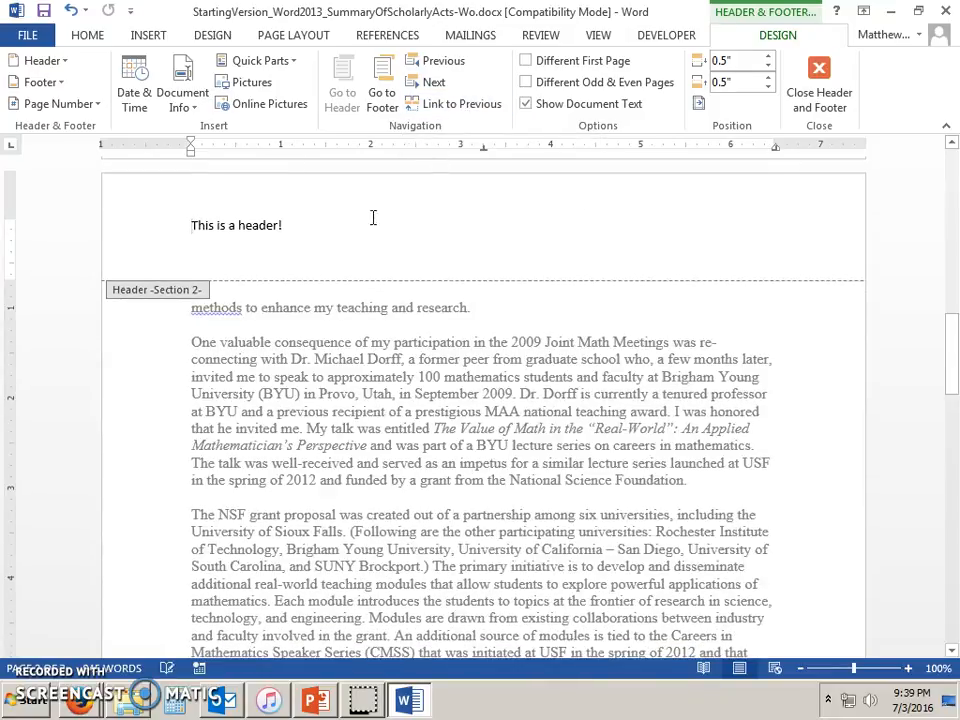
pyautogui.scroll(2, 350, 250)
pyautogui.click(343, 311)
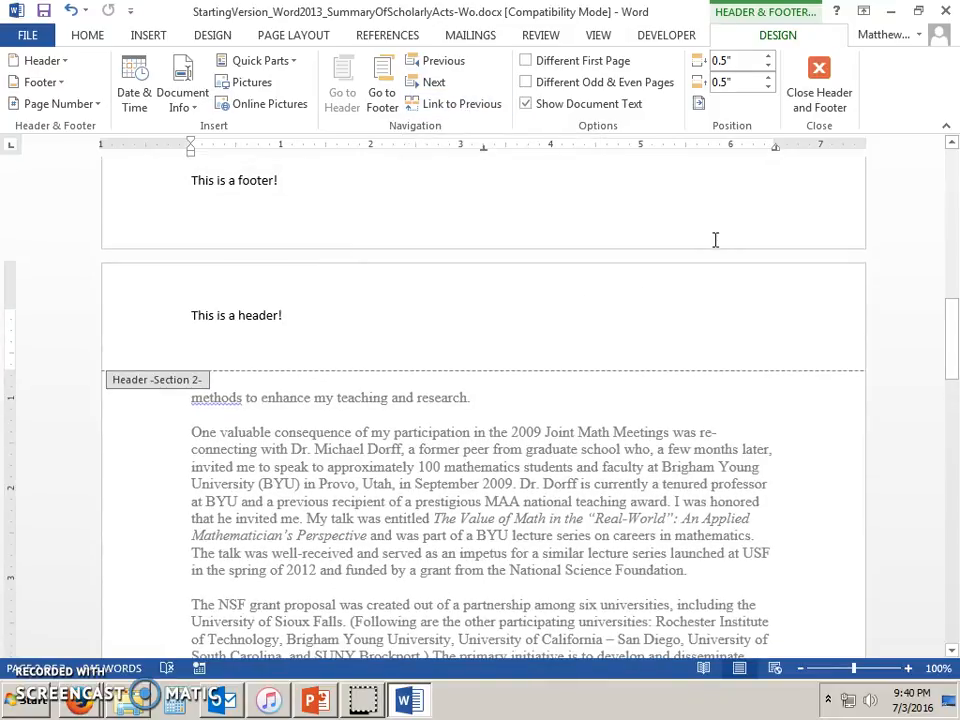
pyautogui.write('Section 2')
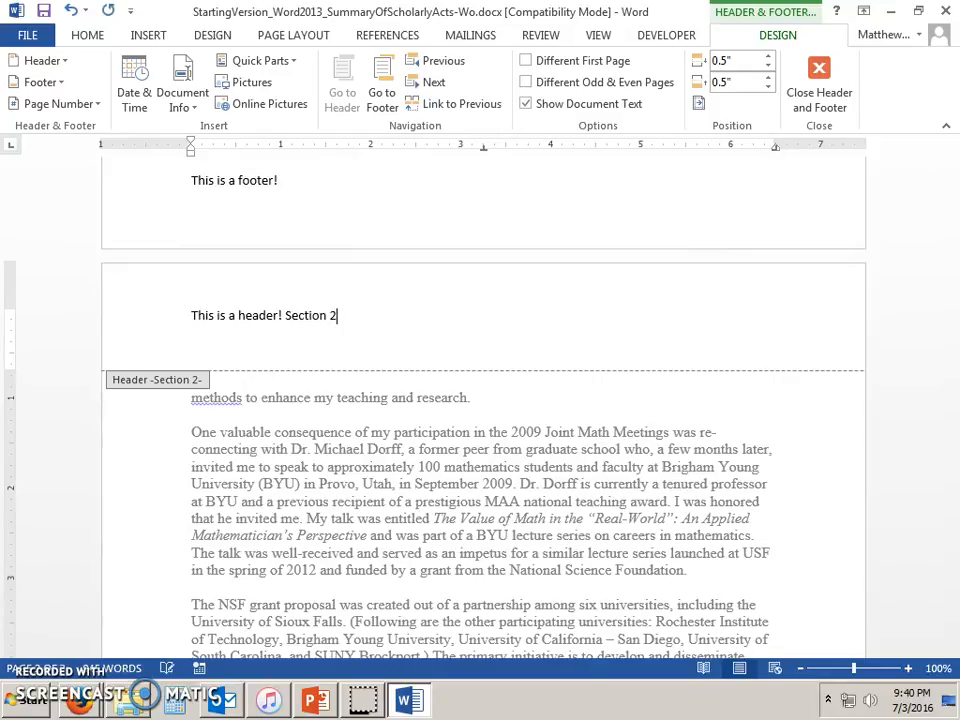
pyautogui.doubleClick(620, 440)
# Check that page 1's header is unchanged, then switch to PowerPoint.
pyautogui.scroll(20, 703, 563)
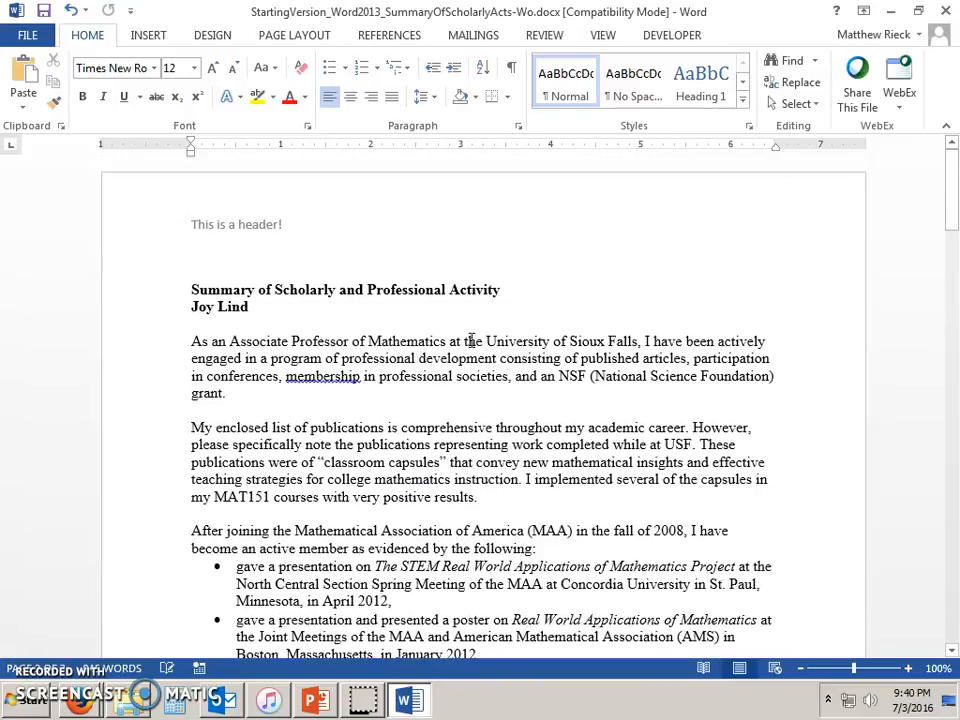
pyautogui.doubleClick(327, 230)
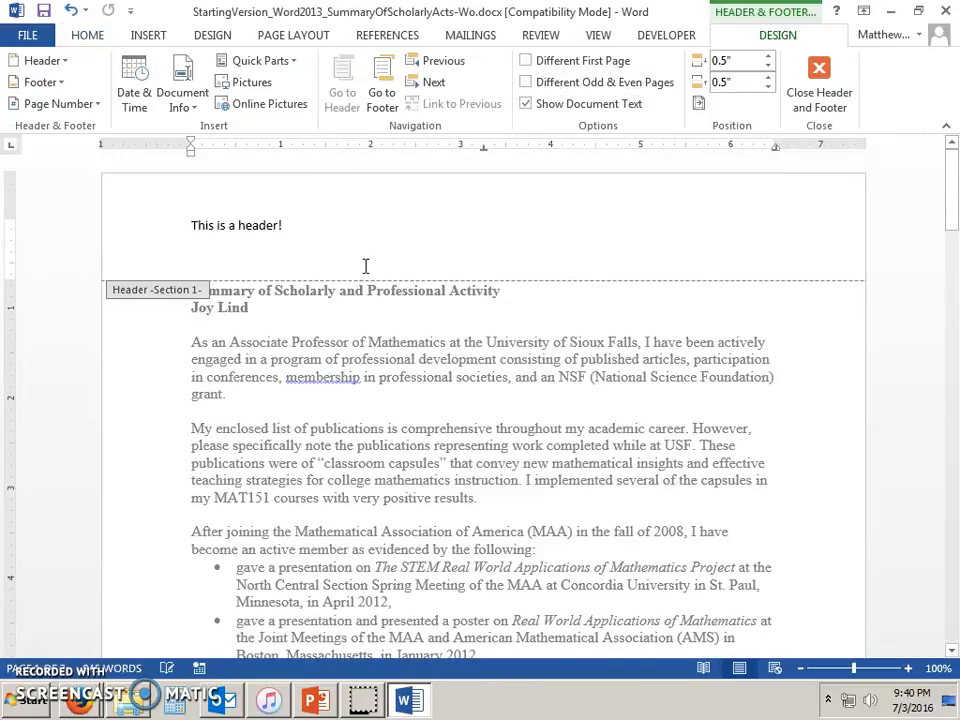
pyautogui.scroll(-18, 366, 272)
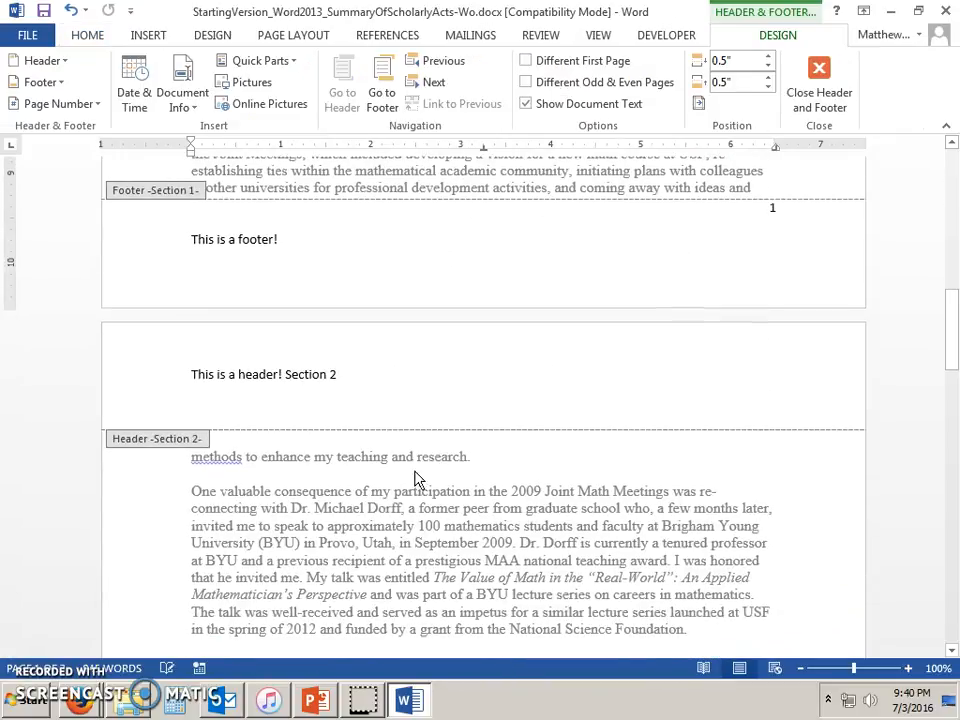
pyautogui.doubleClick(450, 510)
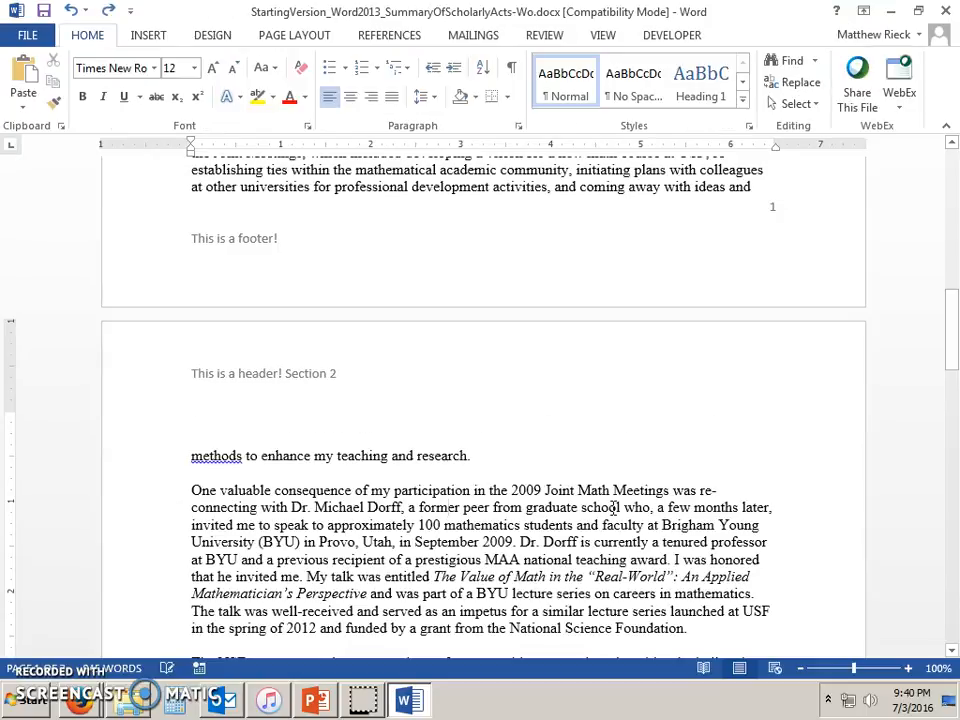
pyautogui.scroll(4, 562, 477)
pyautogui.scroll(-5, 551, 452)
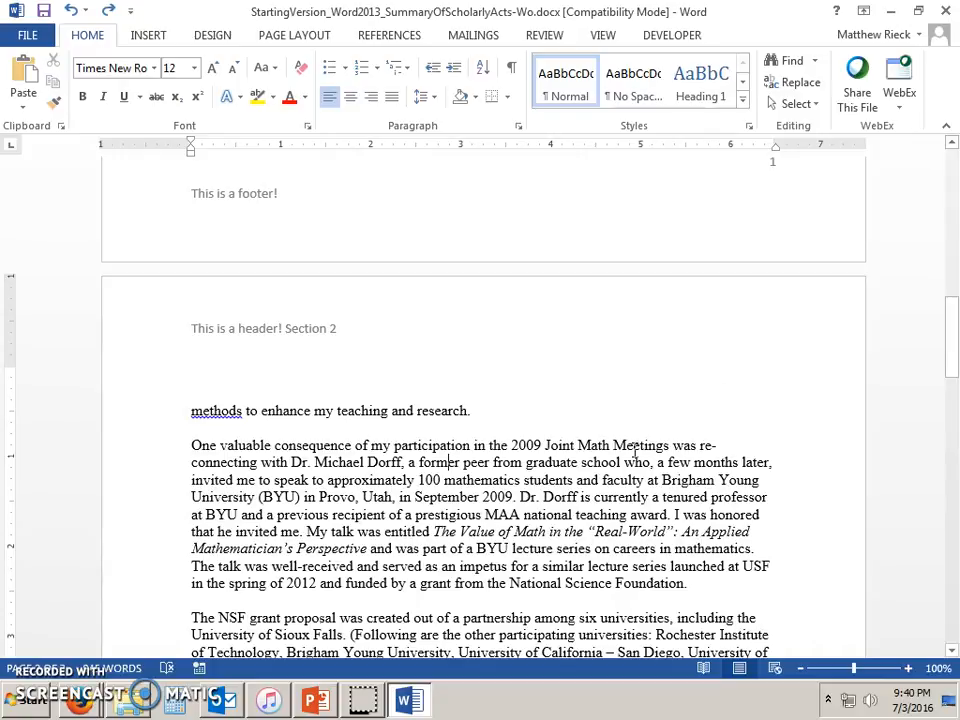
pyautogui.click(329, 704)
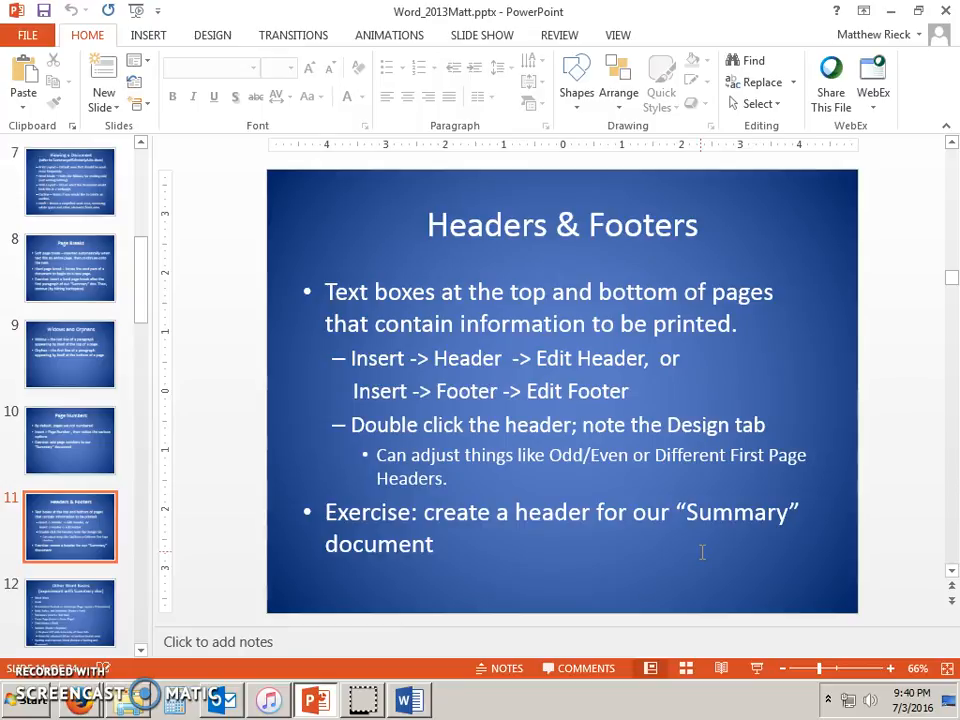
# Advance to the 'Other Word Basics' slide and return to the Word summary.
pyautogui.scroll(-1, 702, 552)
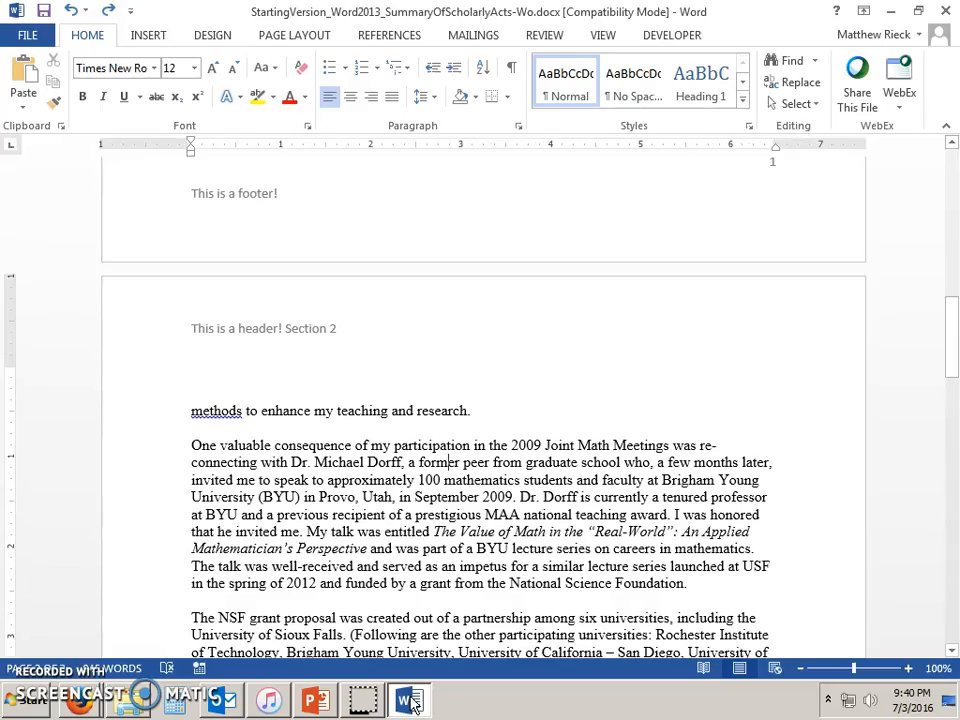
pyautogui.click(410, 700)
pyautogui.scroll(5, 800, 458)
pyautogui.scroll(-5, 789, 458)
# Turn off hyphenation of words in CAPS in the Hyphenation Options.
pyautogui.scroll(6, 780, 455)
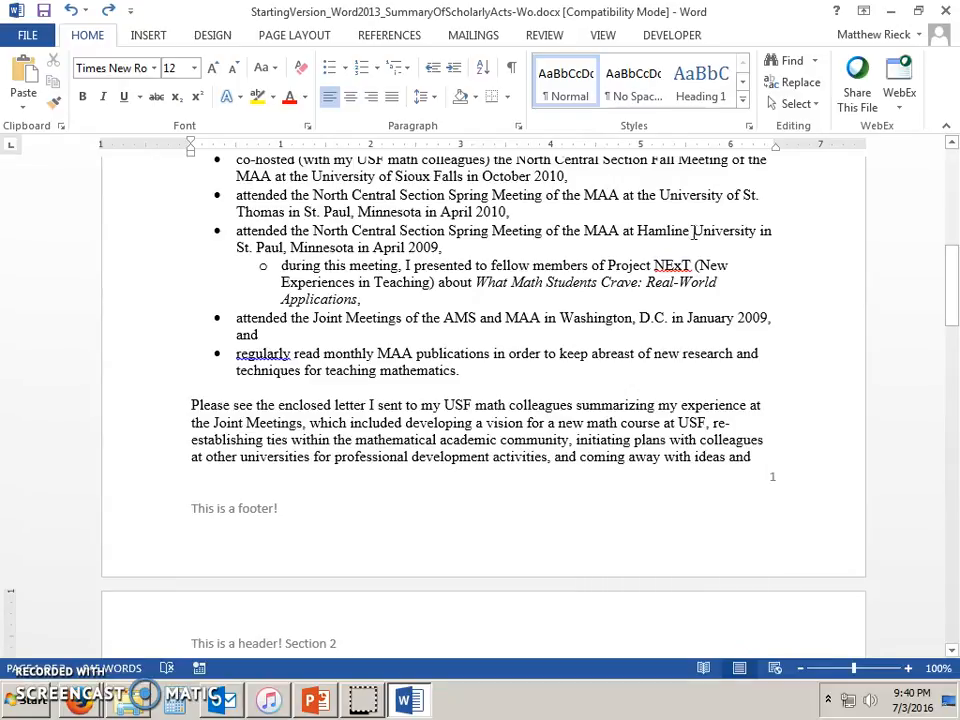
pyautogui.click(282, 36)
pyautogui.click(270, 102)
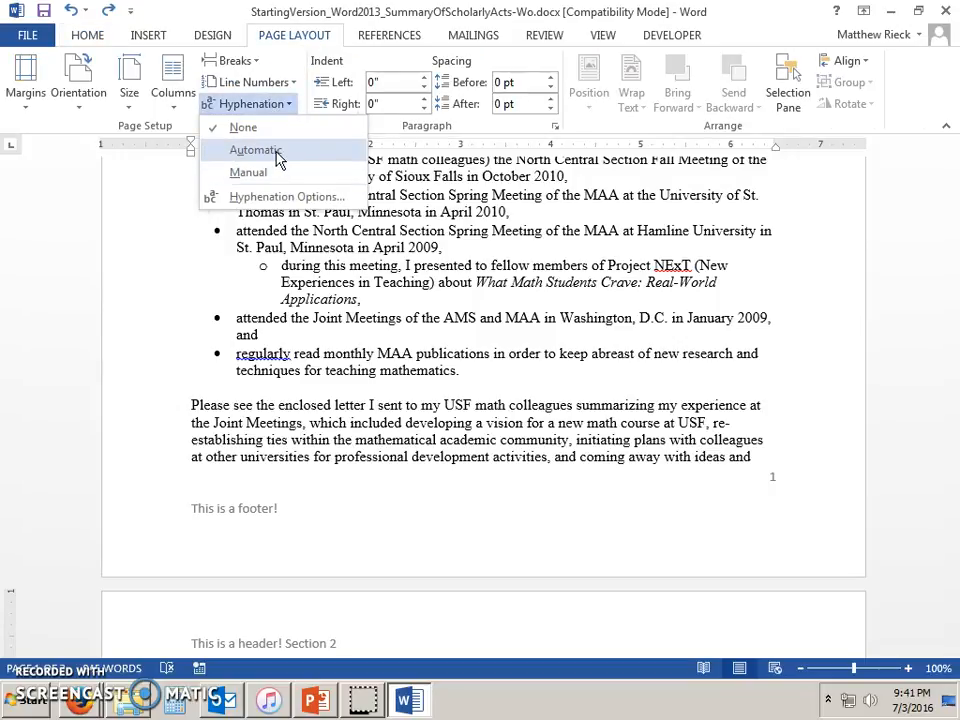
pyautogui.click(297, 197)
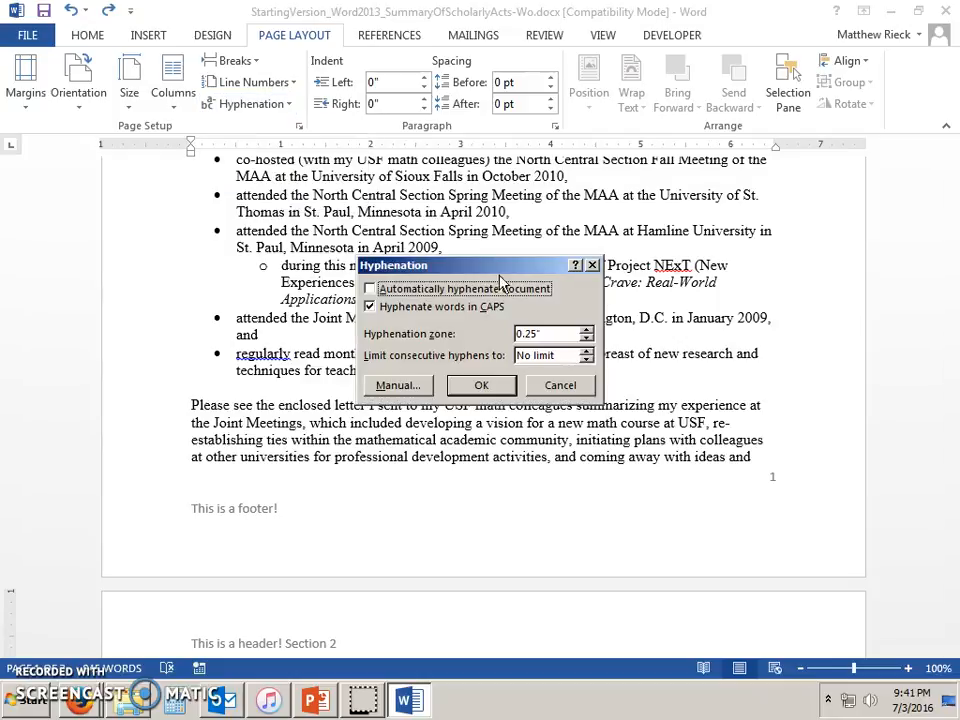
pyautogui.click(370, 307)
pyautogui.click(482, 386)
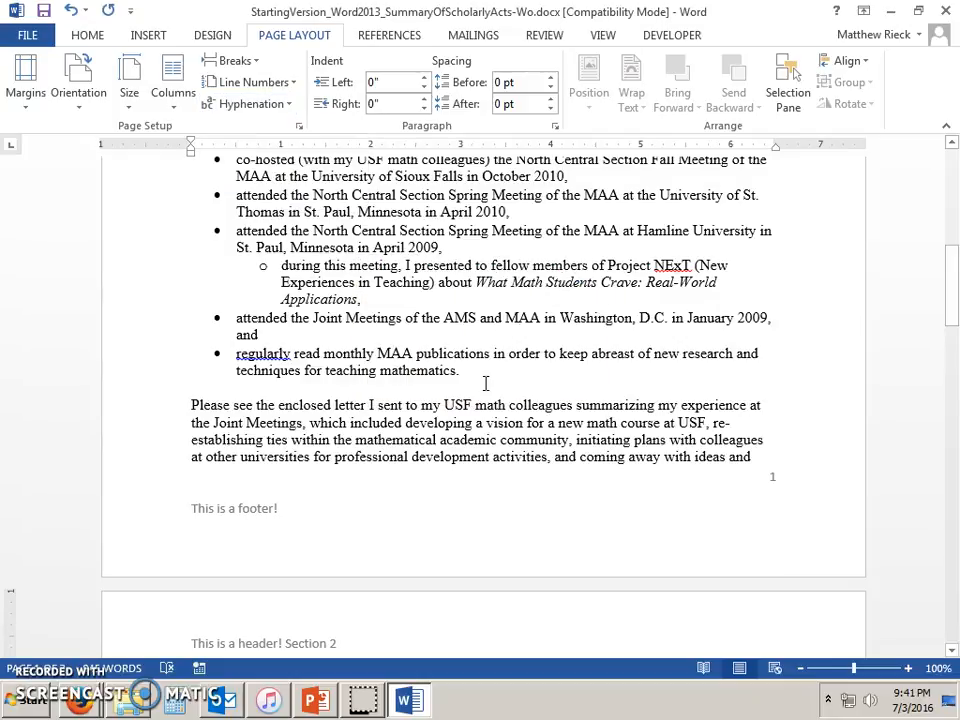
# Narrow the hyphenation zone to 0.1".
pyautogui.click(250, 104)
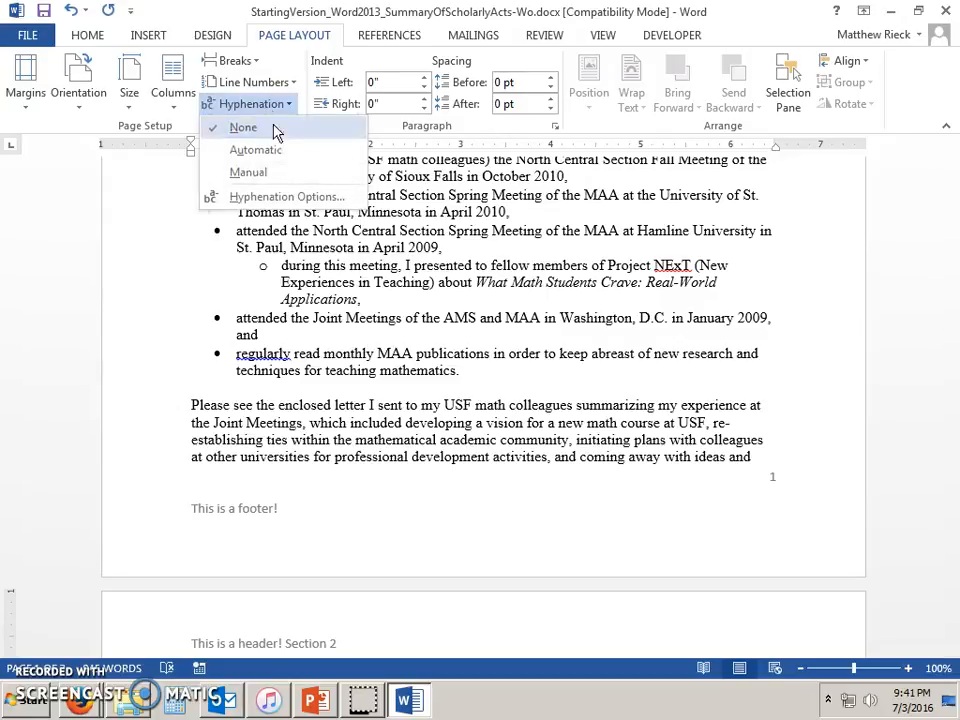
pyautogui.click(280, 197)
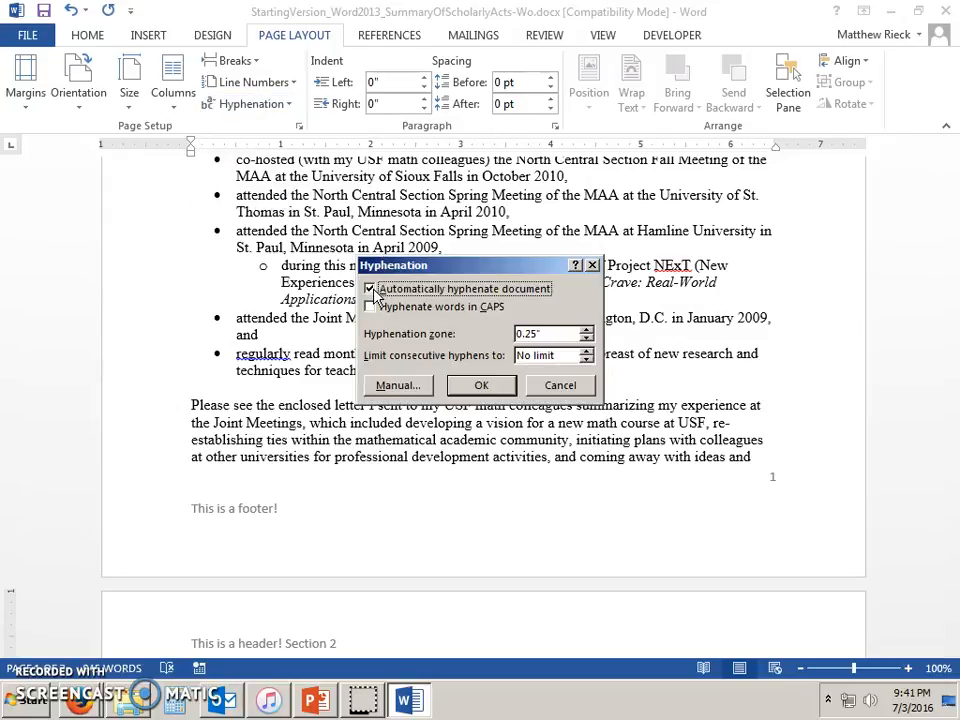
pyautogui.click(587, 341)
pyautogui.click(587, 341)
pyautogui.click(482, 386)
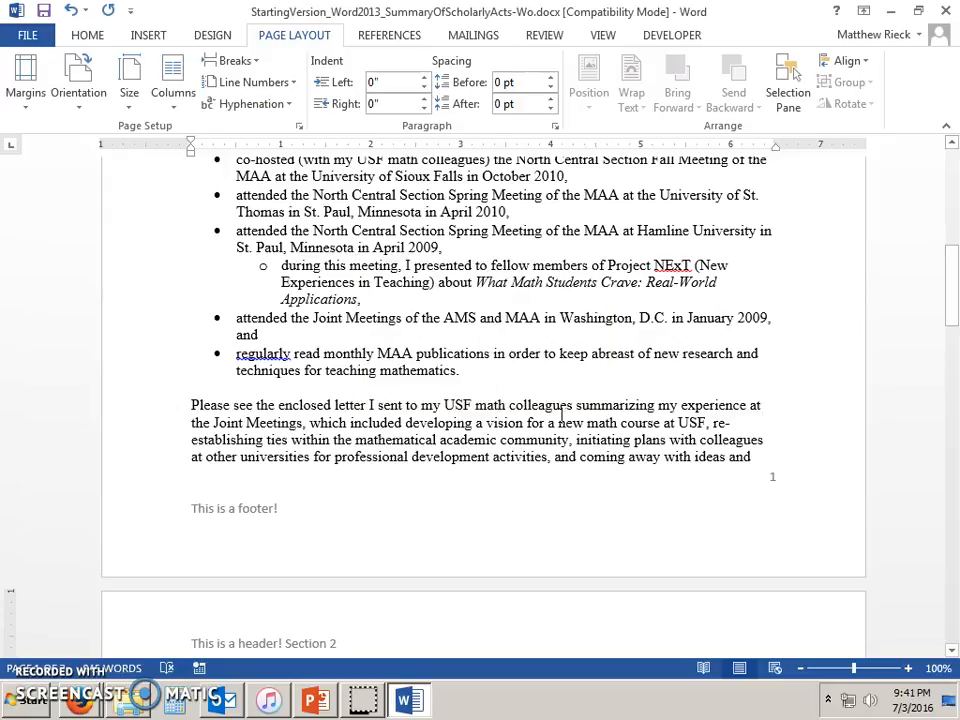
# Apply automatic hyphenation to the document, then set hyphenation back to None.
pyautogui.scroll(4, 767, 450)
pyautogui.scroll(5, 767, 433)
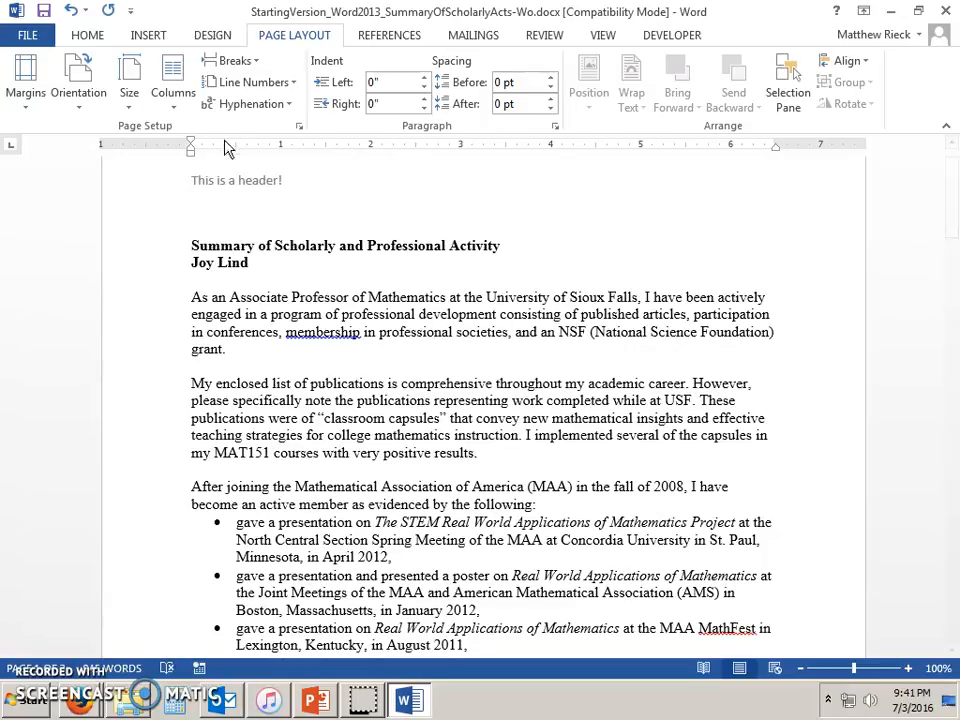
pyautogui.click(250, 104)
pyautogui.click(277, 150)
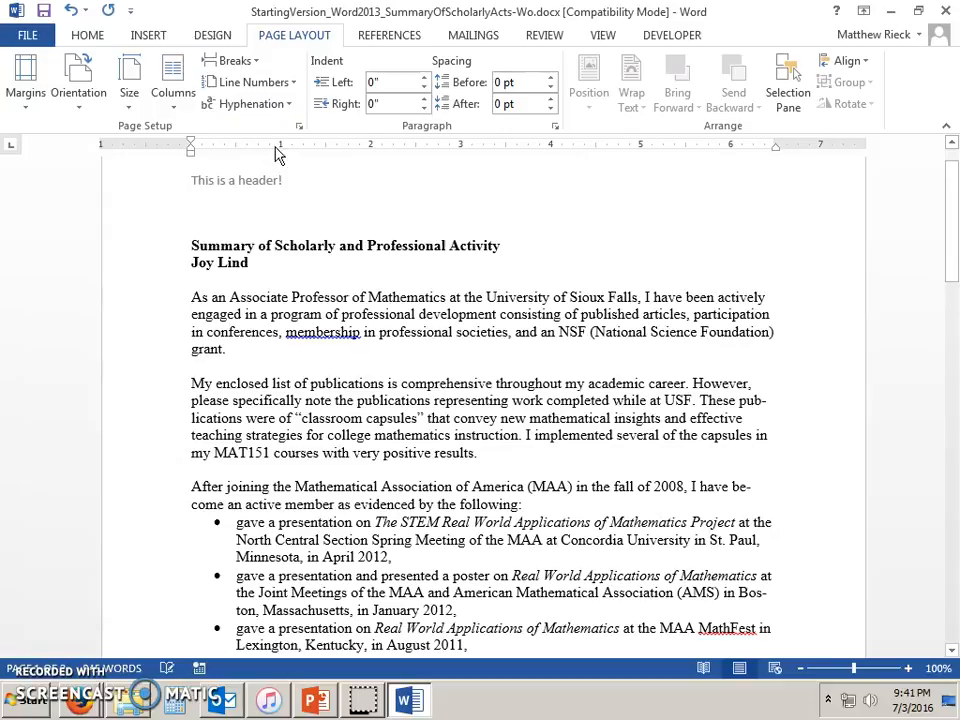
pyautogui.click(255, 108)
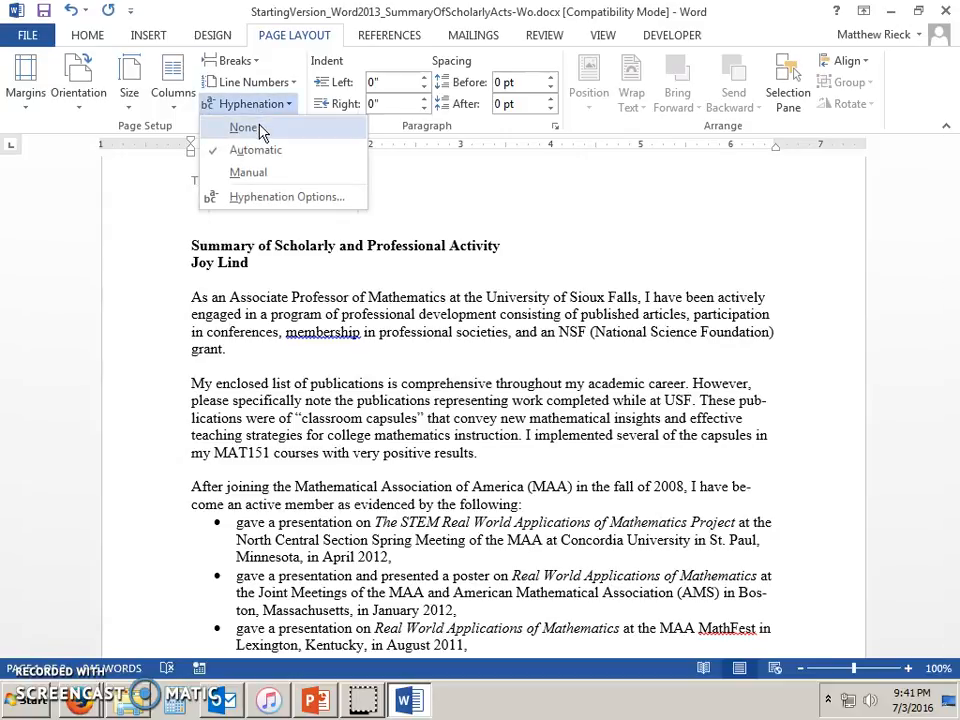
pyautogui.click(245, 128)
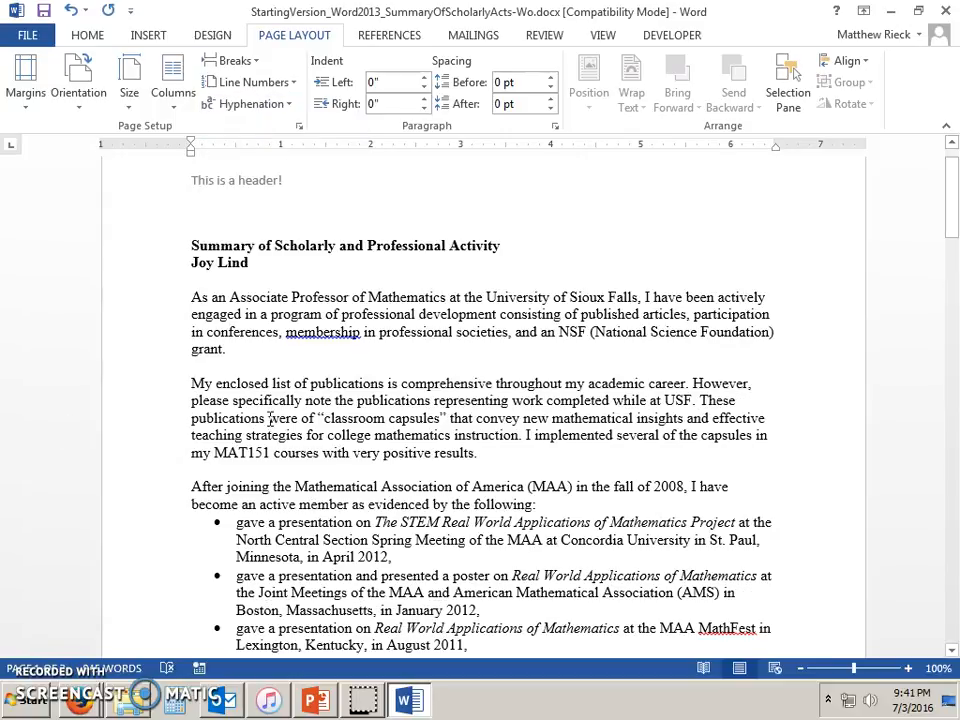
pyautogui.click(330, 435)
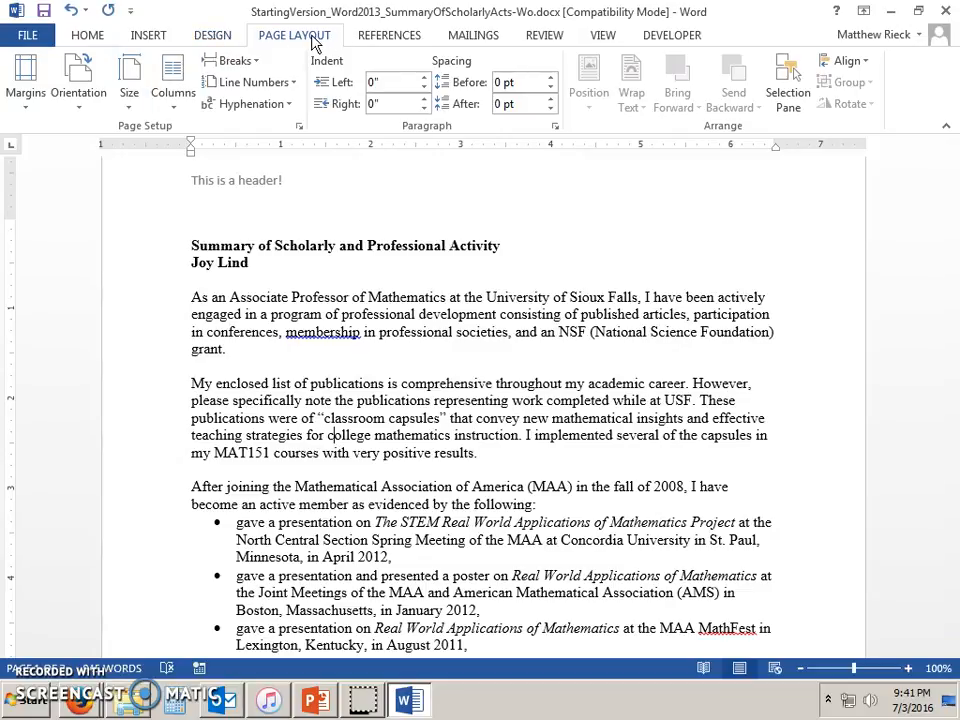
pyautogui.click(73, 58)
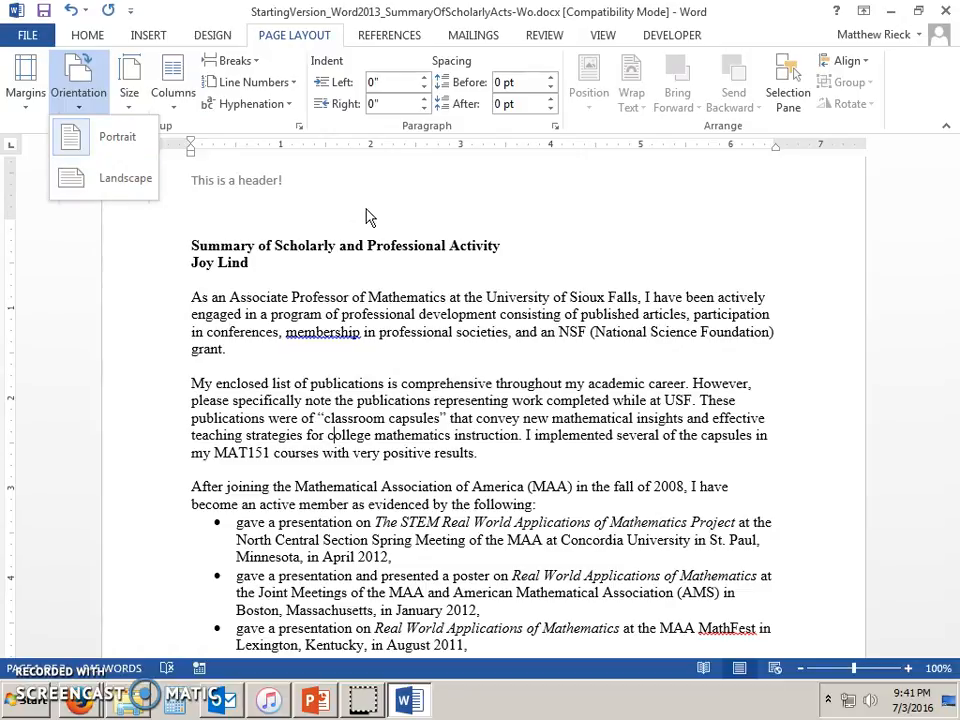
pyautogui.click(423, 335)
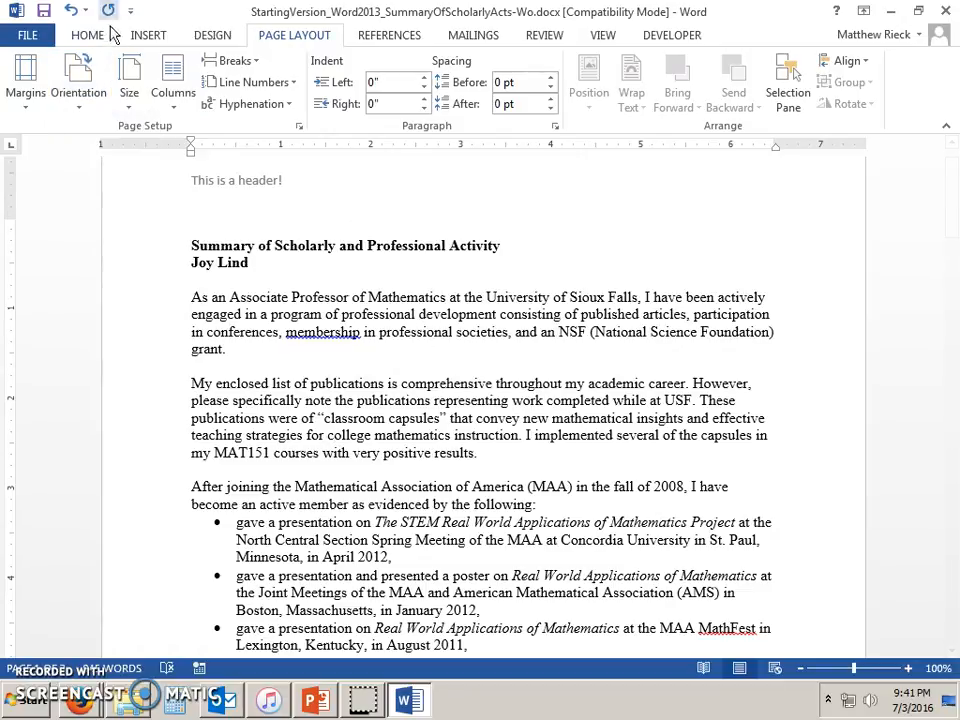
pyautogui.click(80, 36)
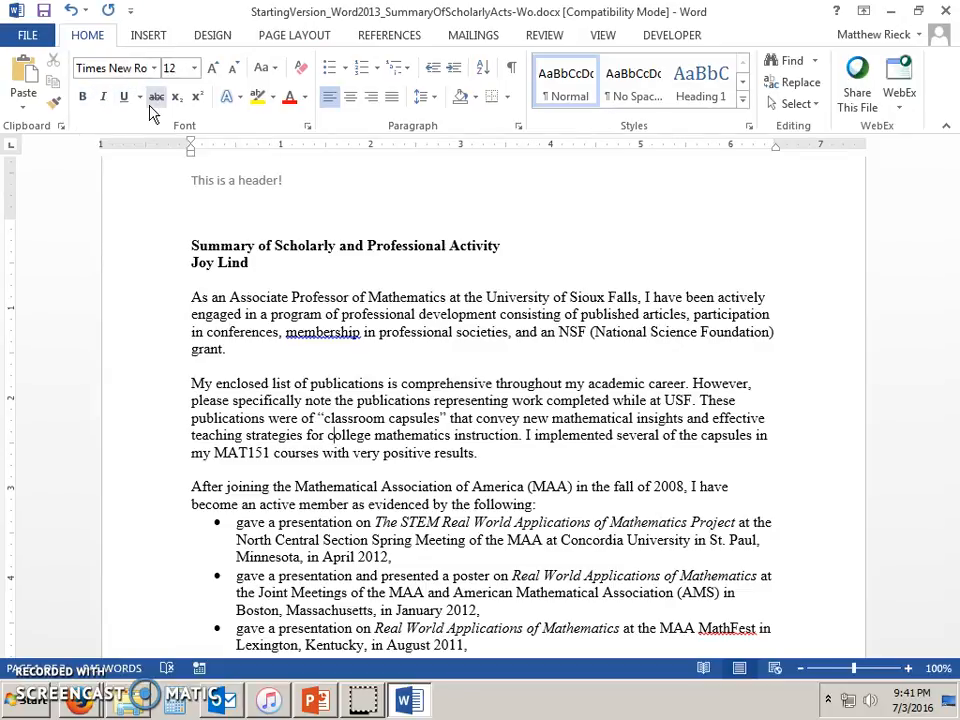
pyautogui.click(150, 34)
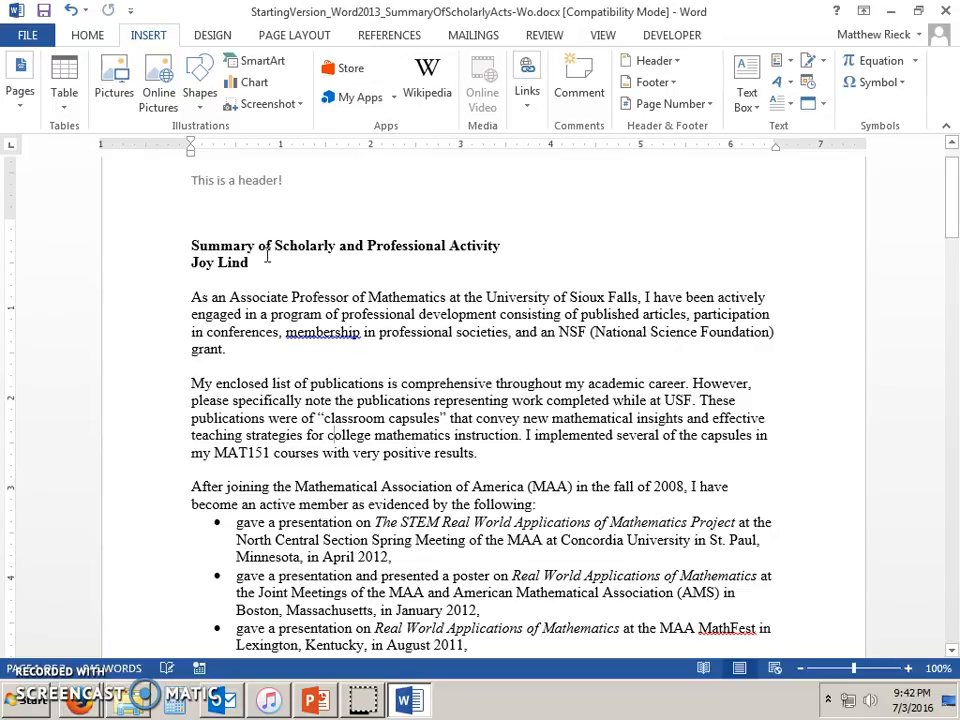
pyautogui.click(19, 100)
pyautogui.click(29, 192)
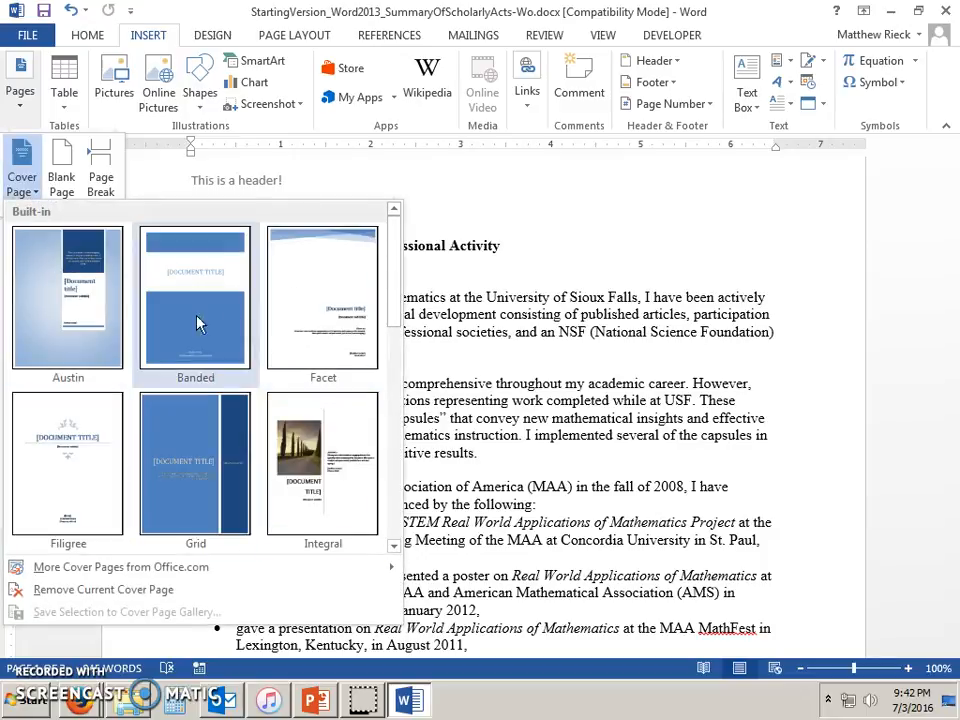
pyautogui.click(14, 117)
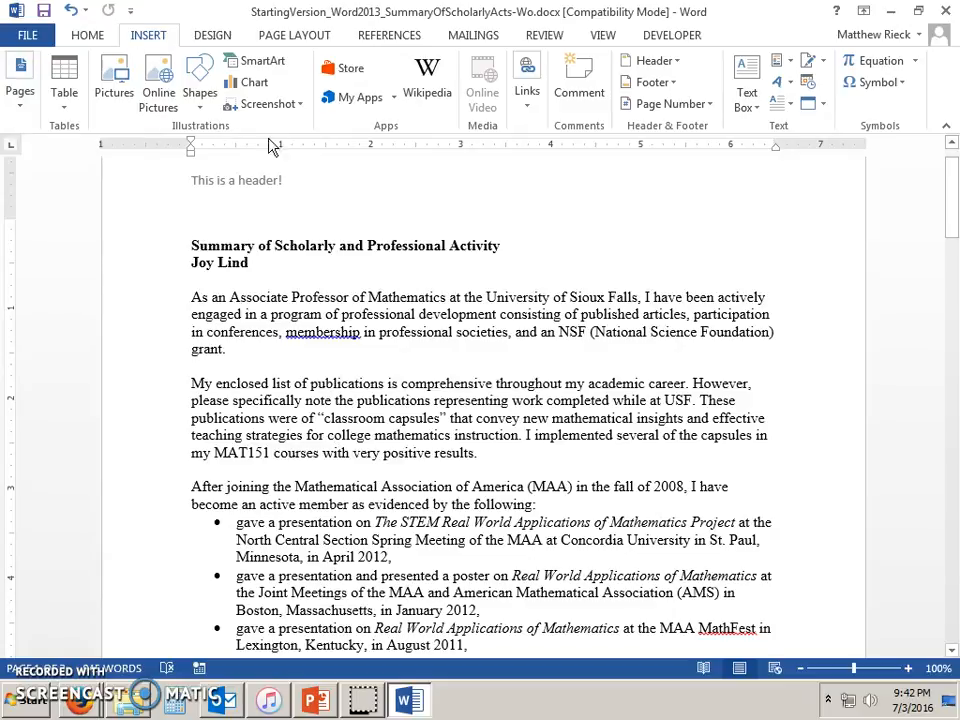
pyautogui.click(72, 36)
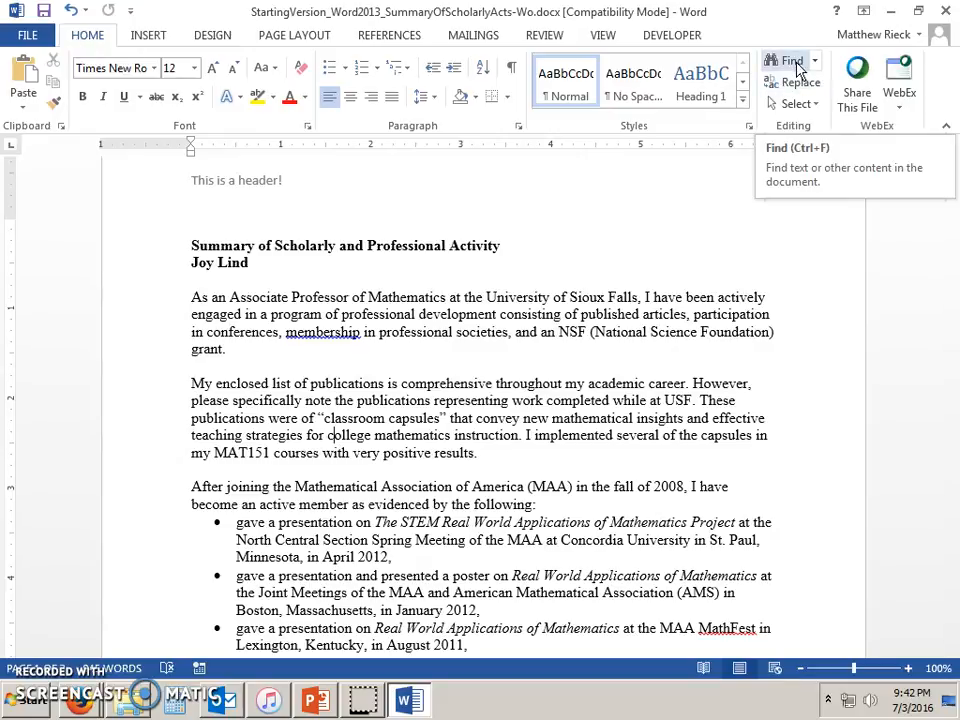
# Set up Replace with USF → University of Sioux Falls and replace one occurrence.
pyautogui.click(797, 72)
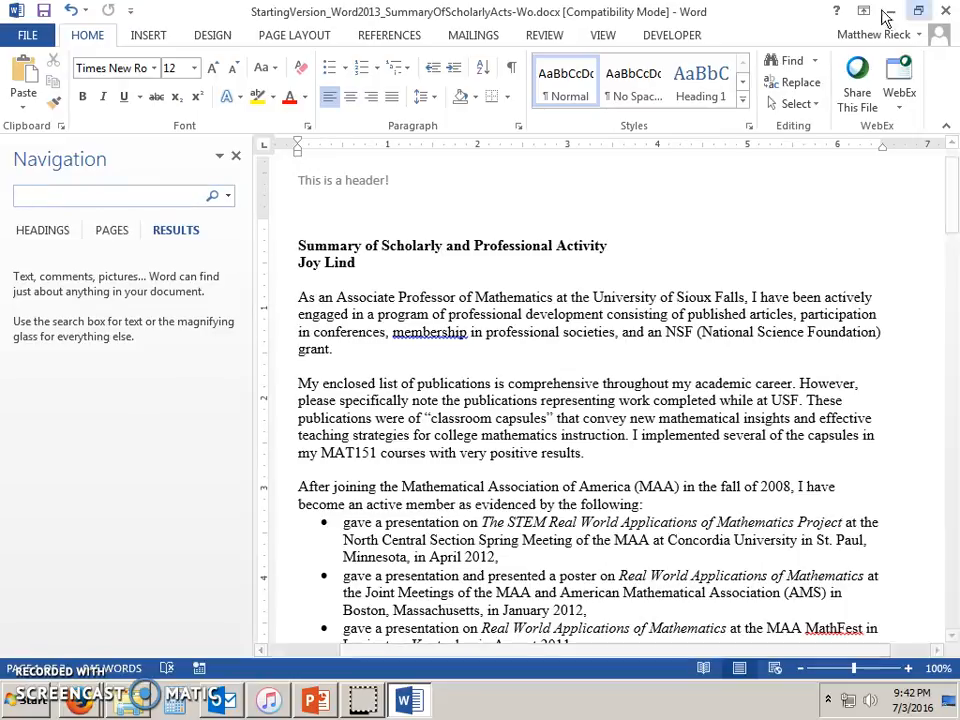
pyautogui.click(790, 83)
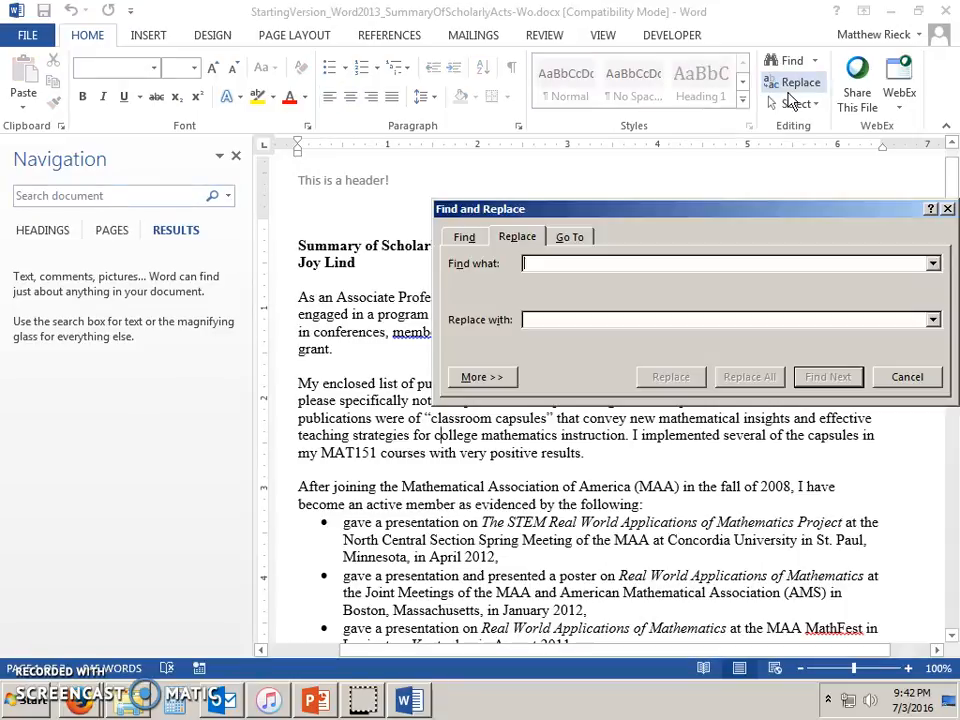
pyautogui.click(236, 156)
pyautogui.click(677, 216)
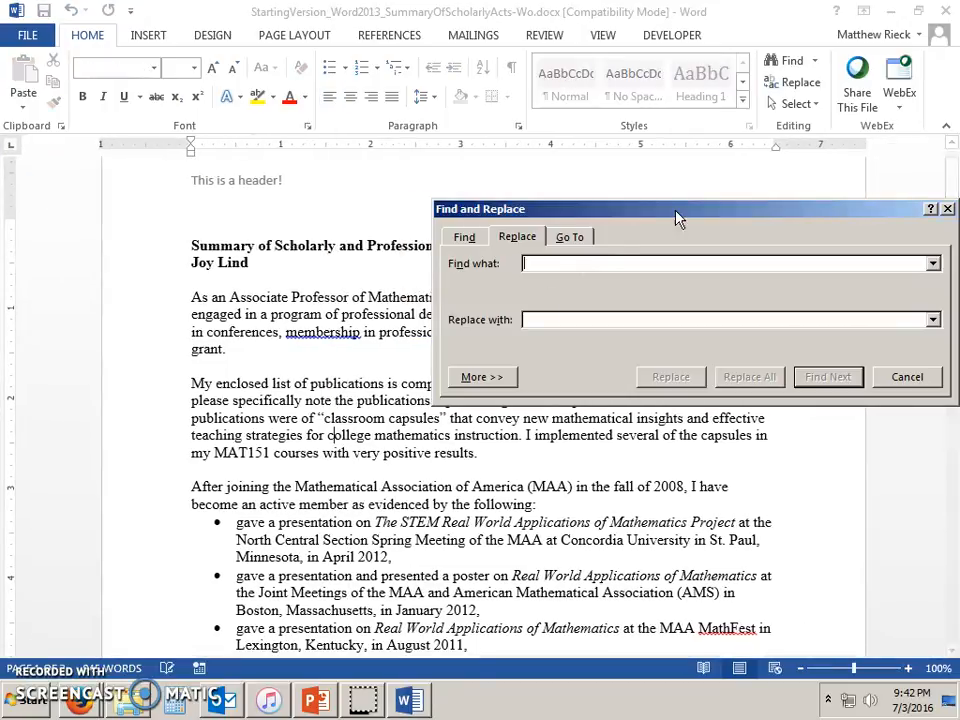
pyautogui.write('USF')
pyautogui.press('Tab')
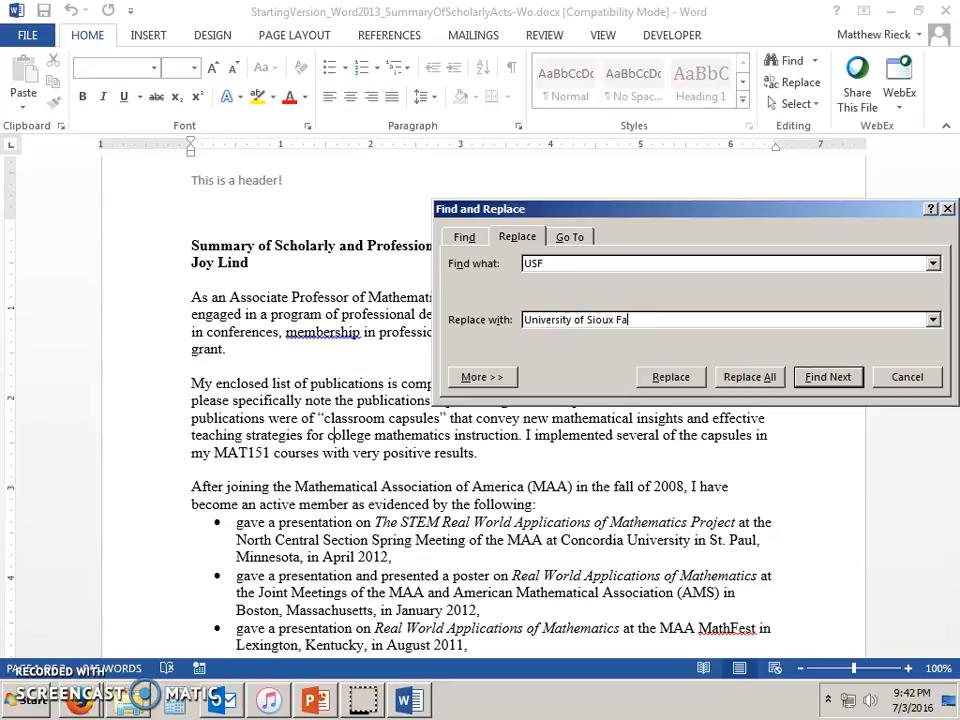
pyautogui.click(800, 378)
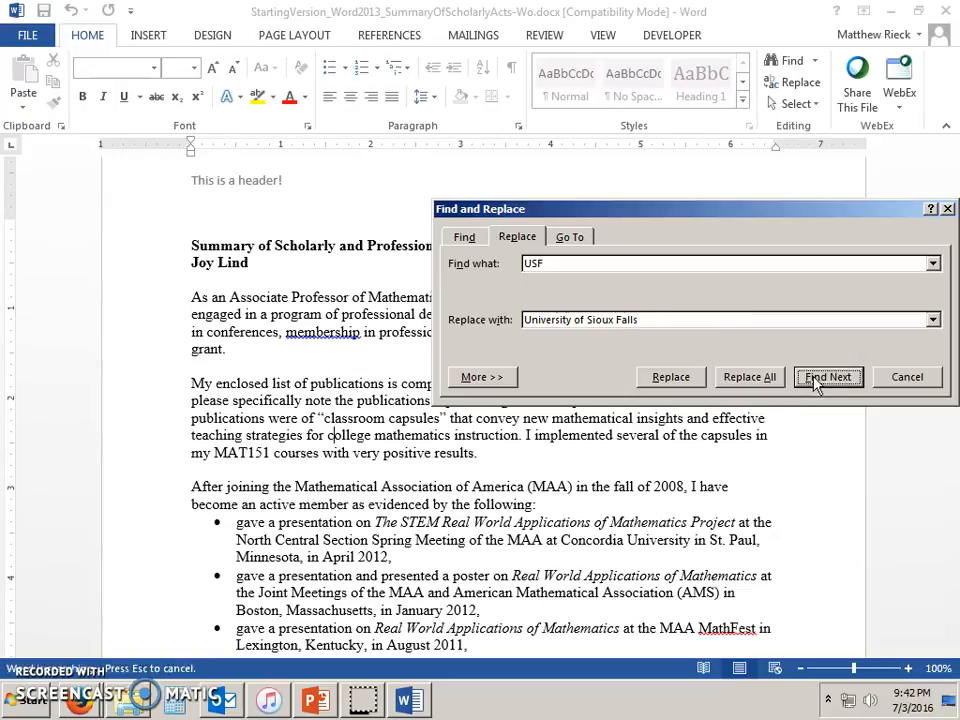
pyautogui.click(671, 378)
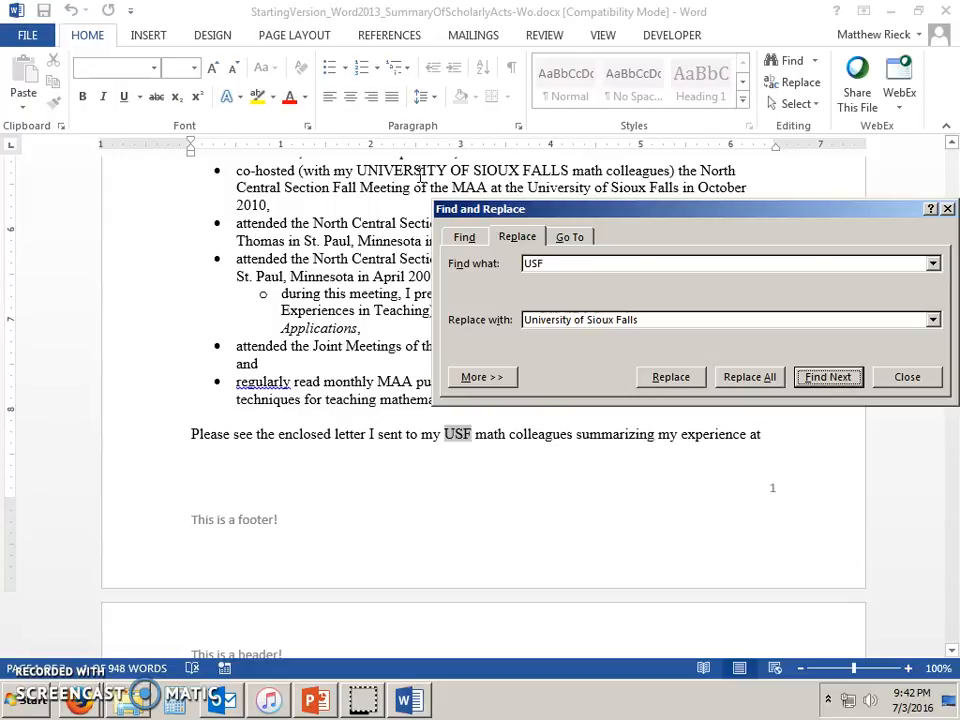
# Turn on Match case and replace the next USF occurrence.
pyautogui.click(503, 380)
pyautogui.click(506, 381)
pyautogui.click(505, 380)
pyautogui.click(465, 441)
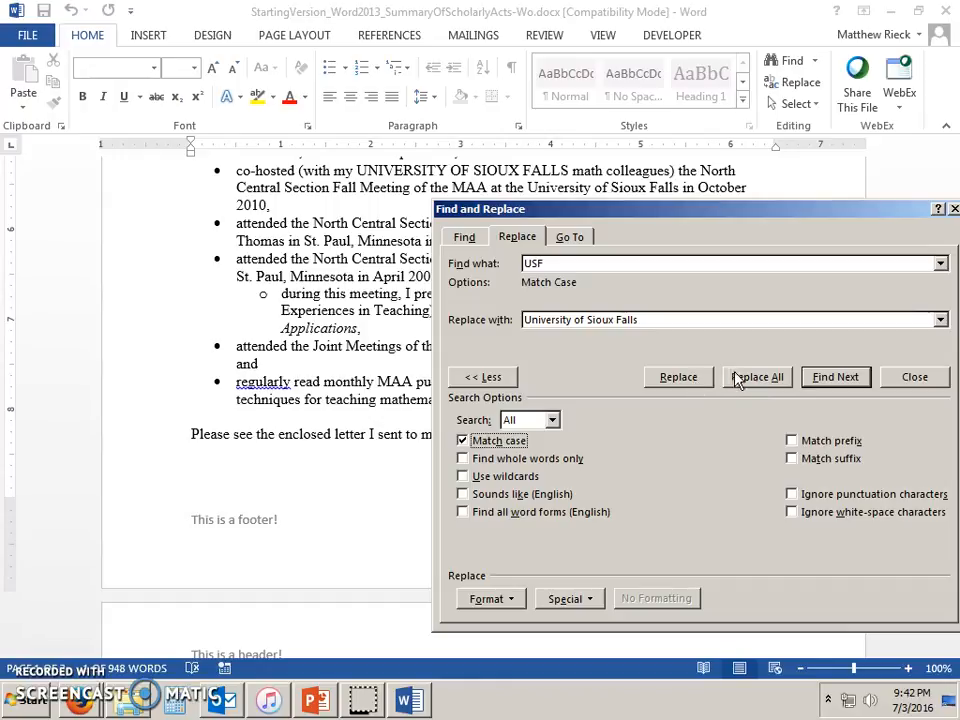
pyautogui.click(815, 379)
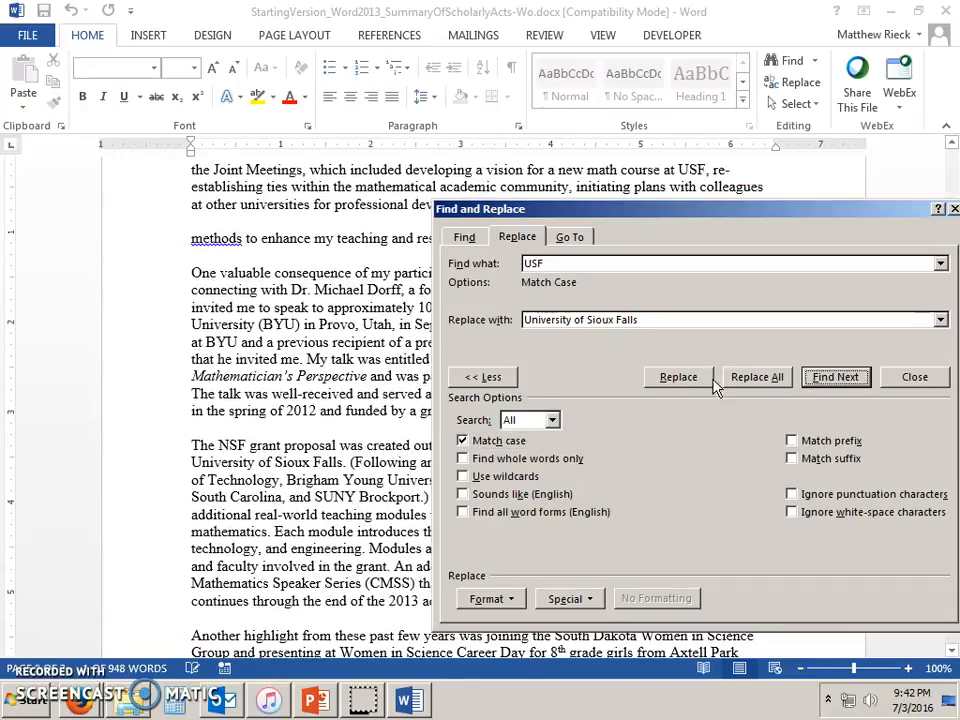
pyautogui.click(680, 378)
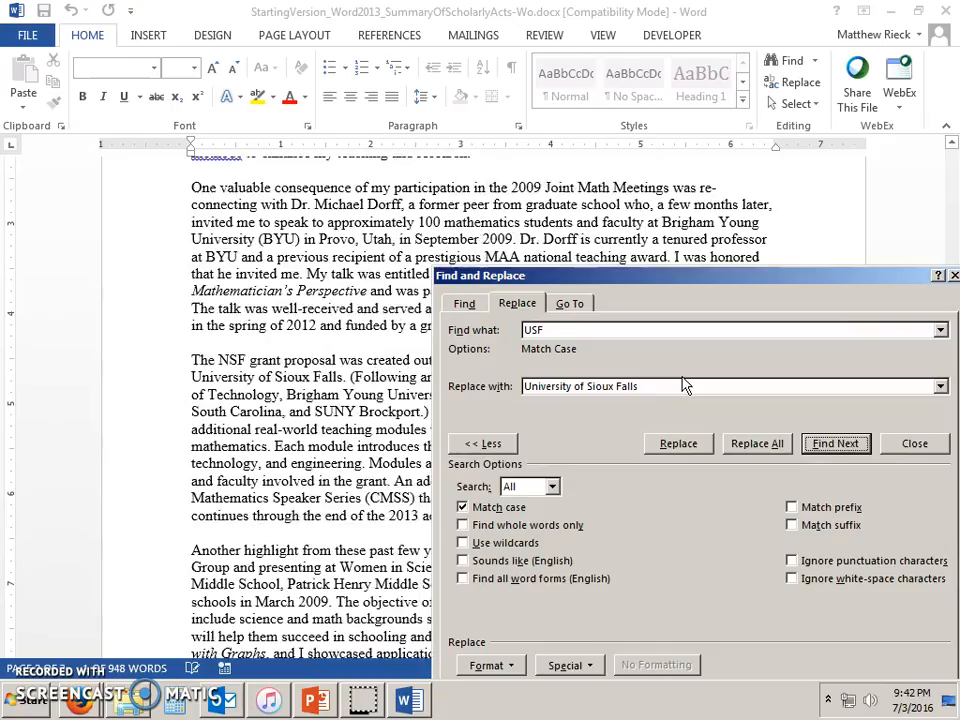
# Replace all remaining USF matches (7 replacements), confirm none remain, and close the dialog.
pyautogui.click(757, 443)
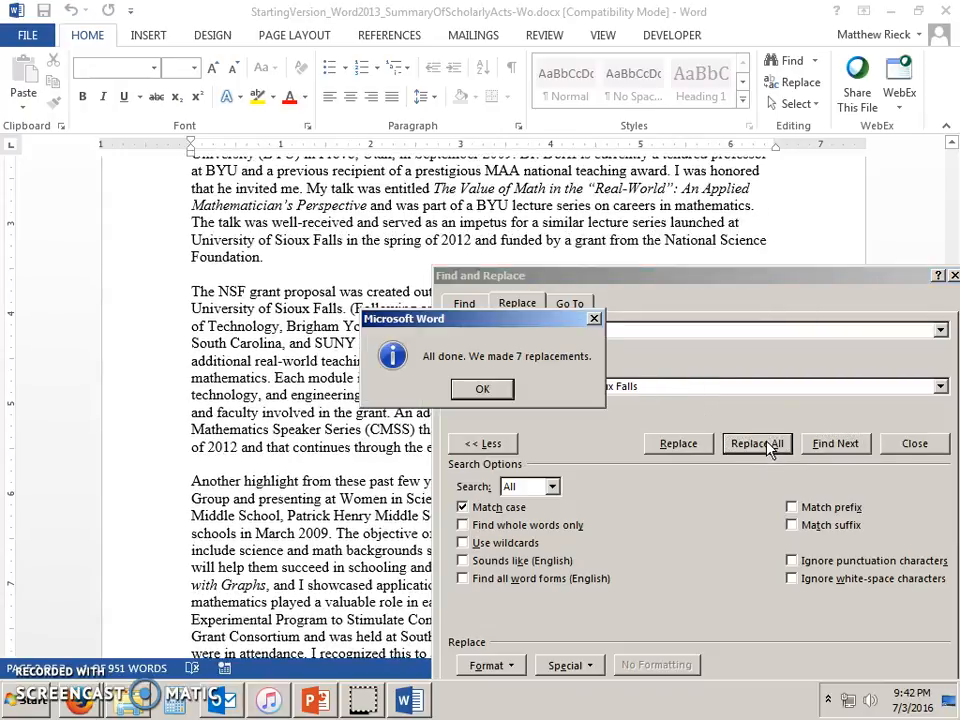
pyautogui.click(500, 392)
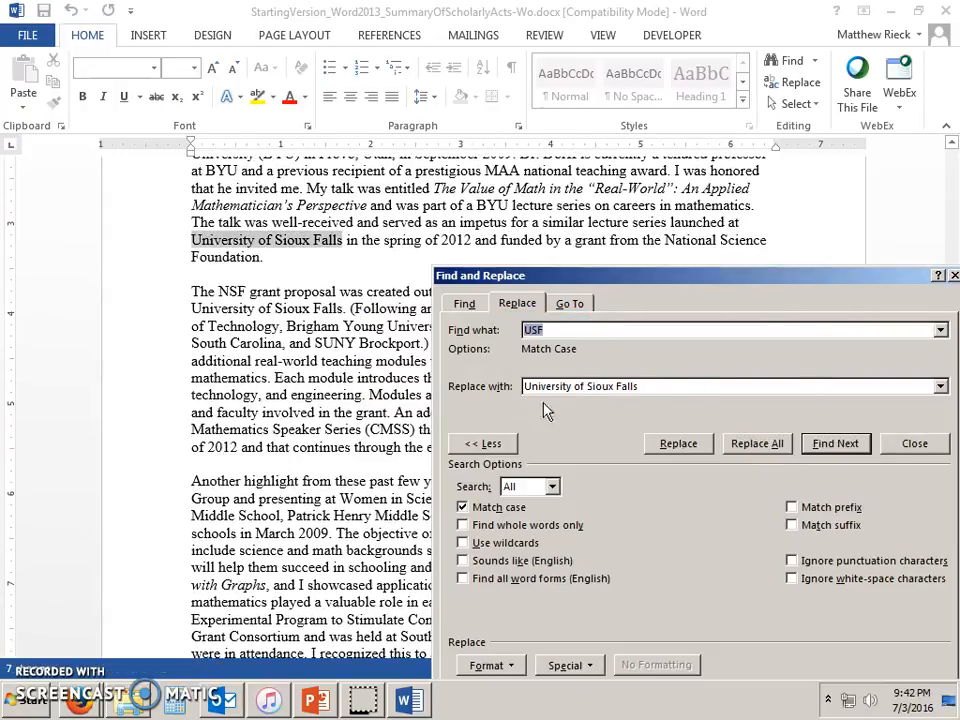
pyautogui.click(755, 443)
pyautogui.click(482, 389)
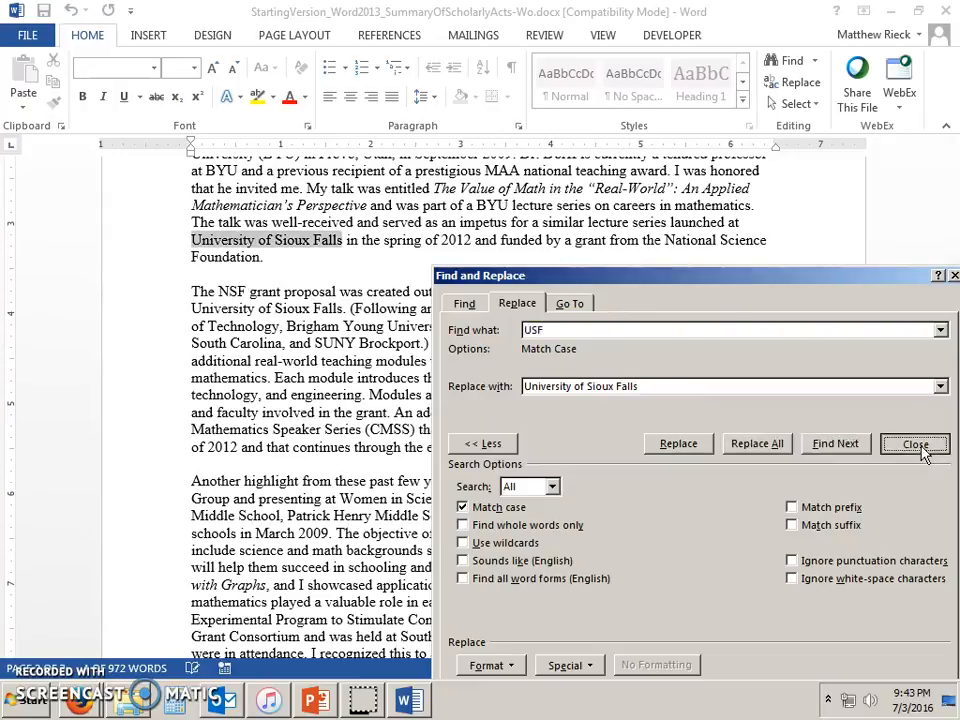
pyautogui.click(914, 443)
pyautogui.click(315, 700)
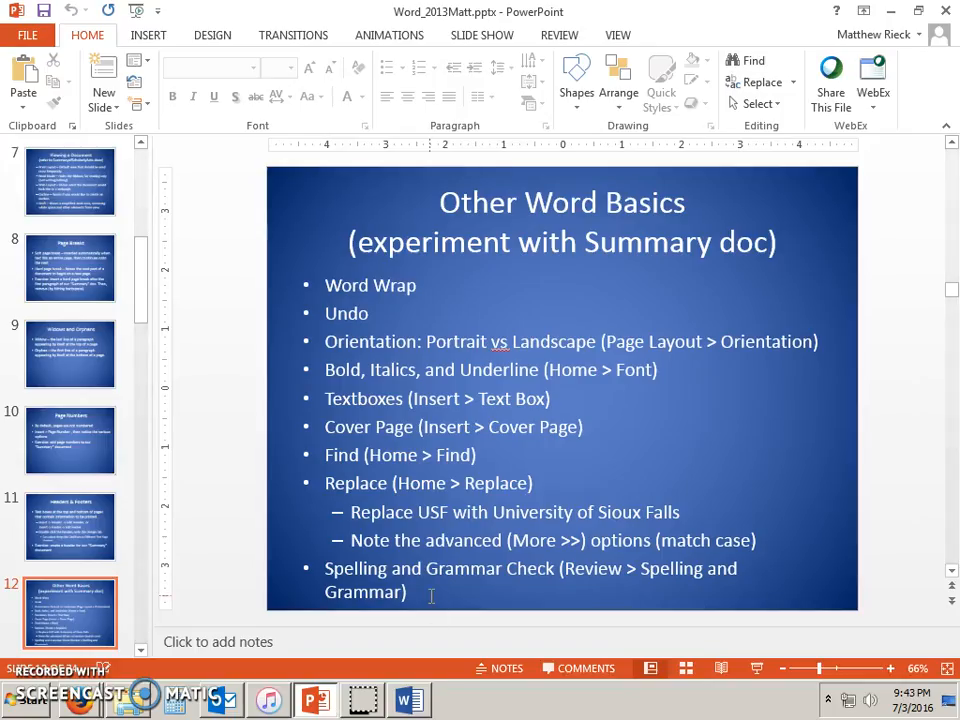
pyautogui.click(412, 700)
pyautogui.click(545, 38)
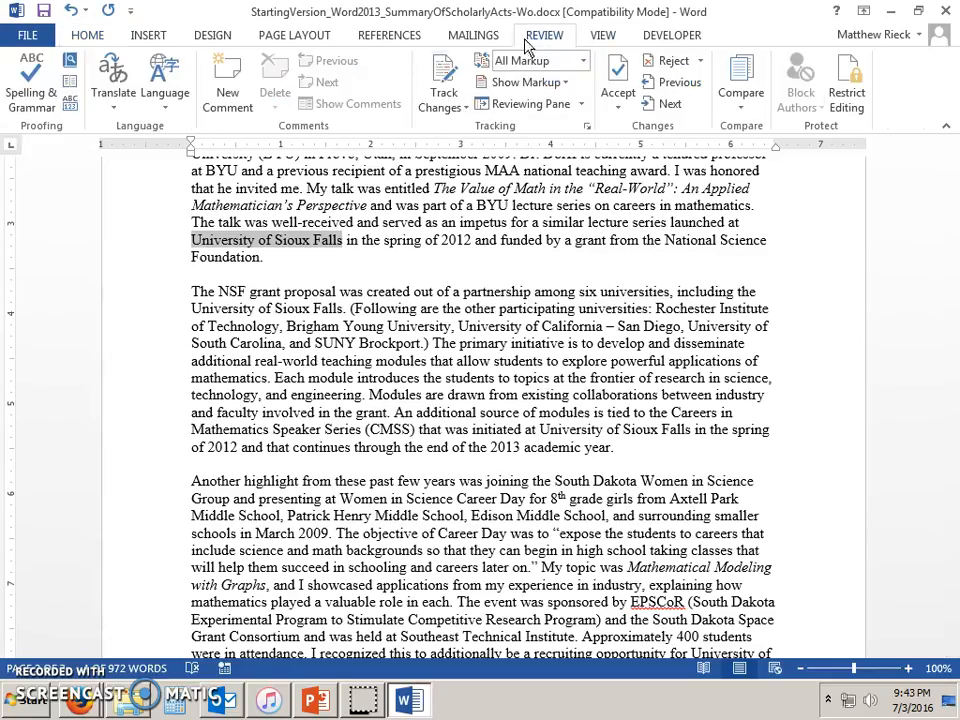
pyautogui.click(43, 95)
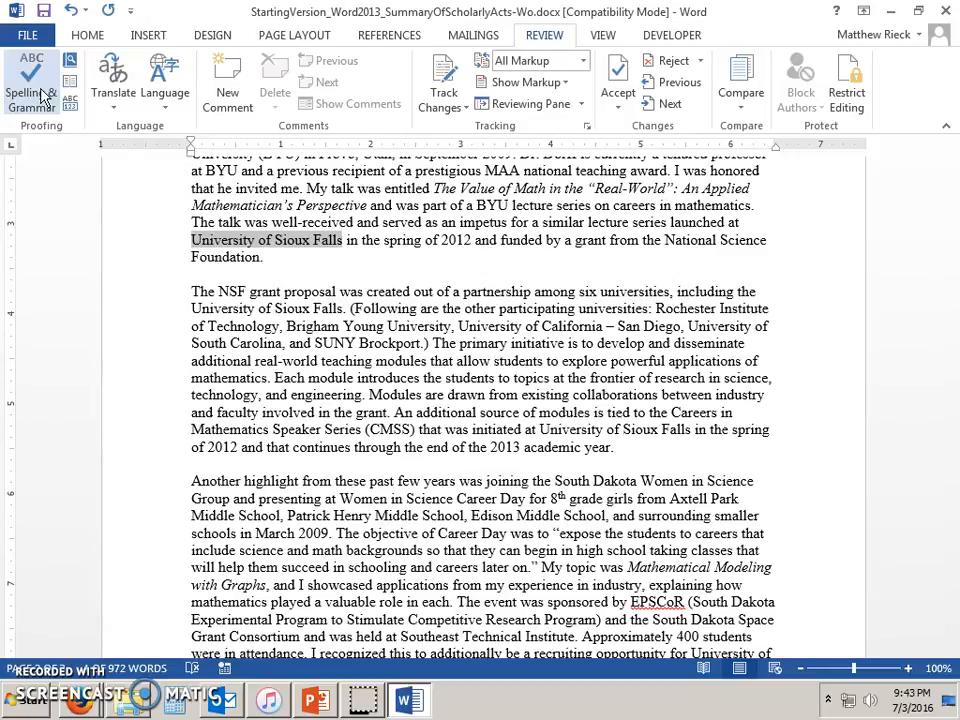
pyautogui.click(443, 388)
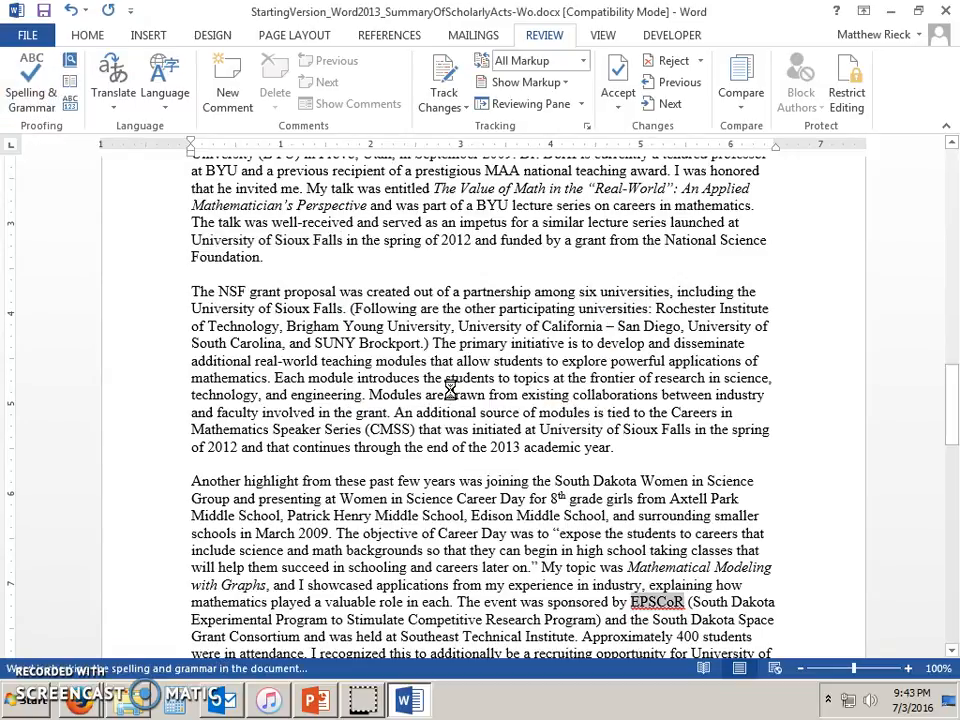
pyautogui.click(942, 156)
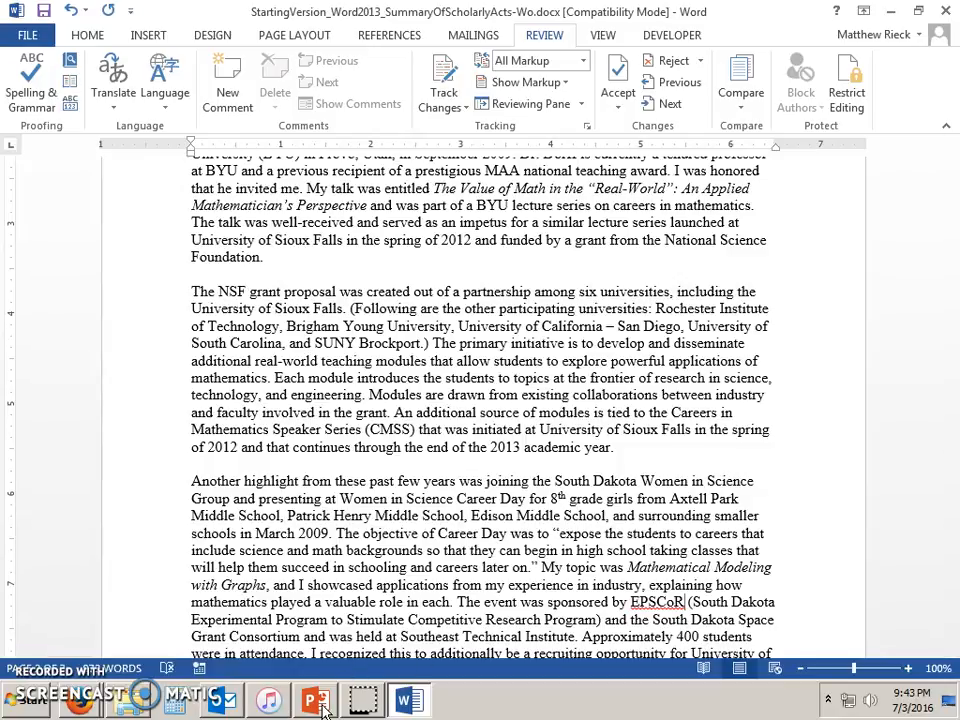
pyautogui.moveTo(322, 706)
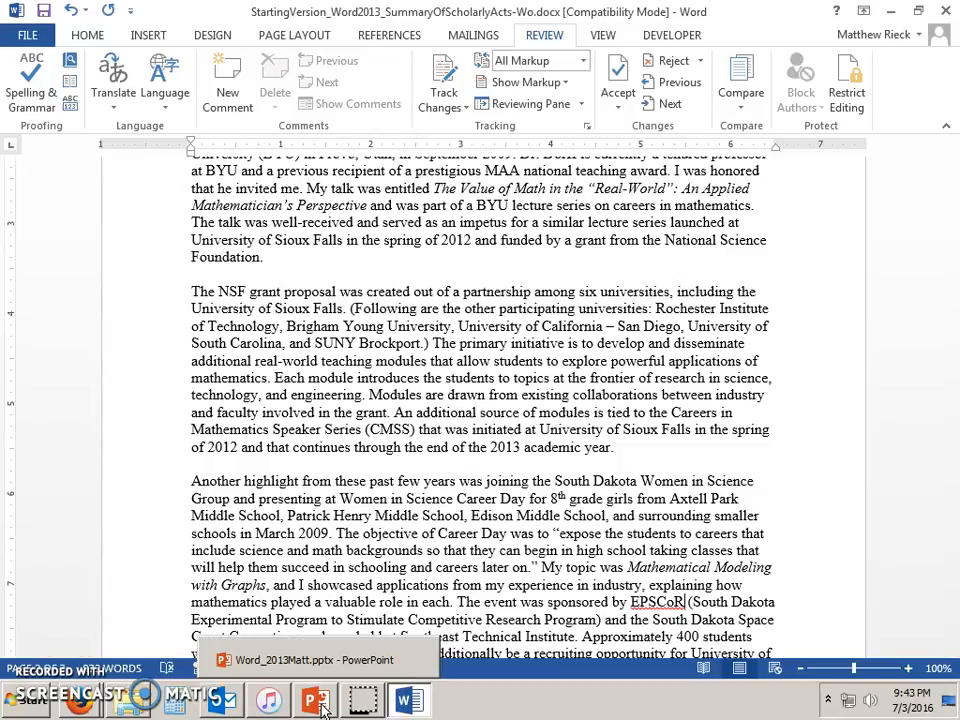